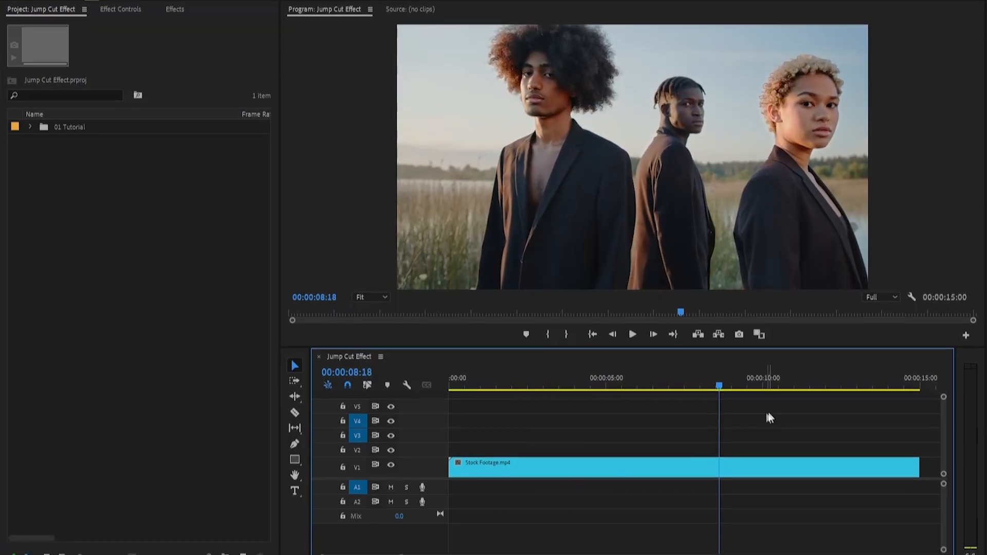
Split the Stock Footage clip on V1 five frames in, at 00:00:00:05
drag(720, 386, 435, 398)
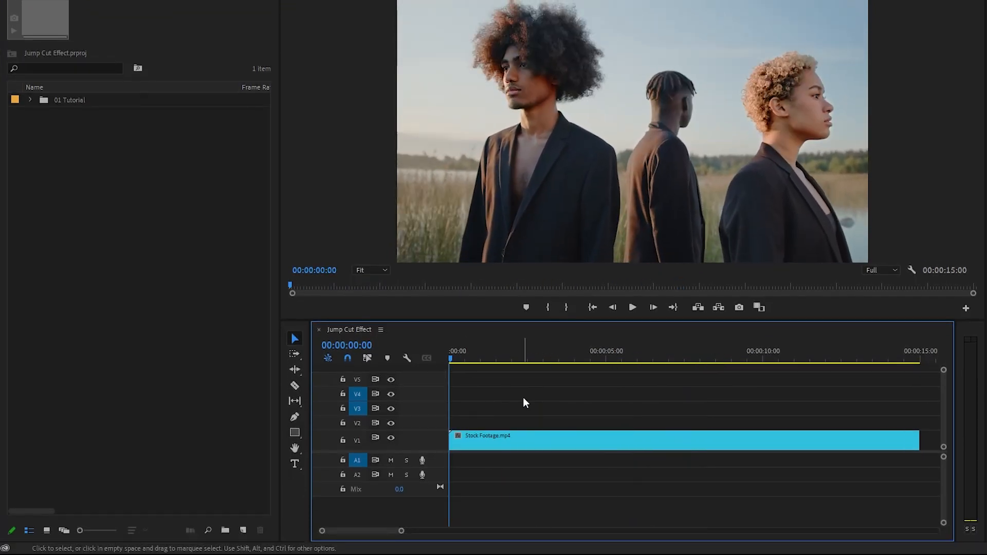
drag(402, 530, 335, 531)
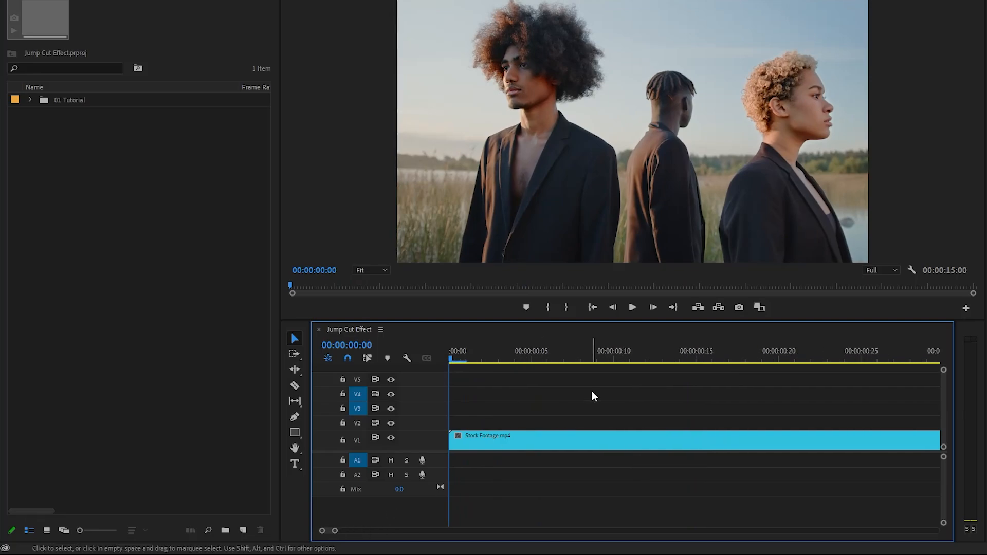
key(Right)
key(Right)
key(Right)
key(Right)
key(Right)
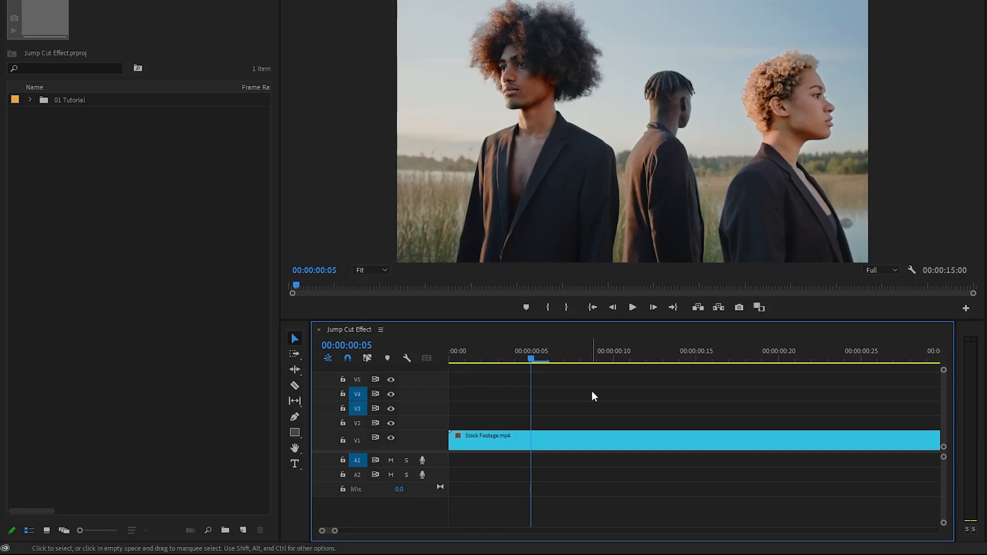
key(c)
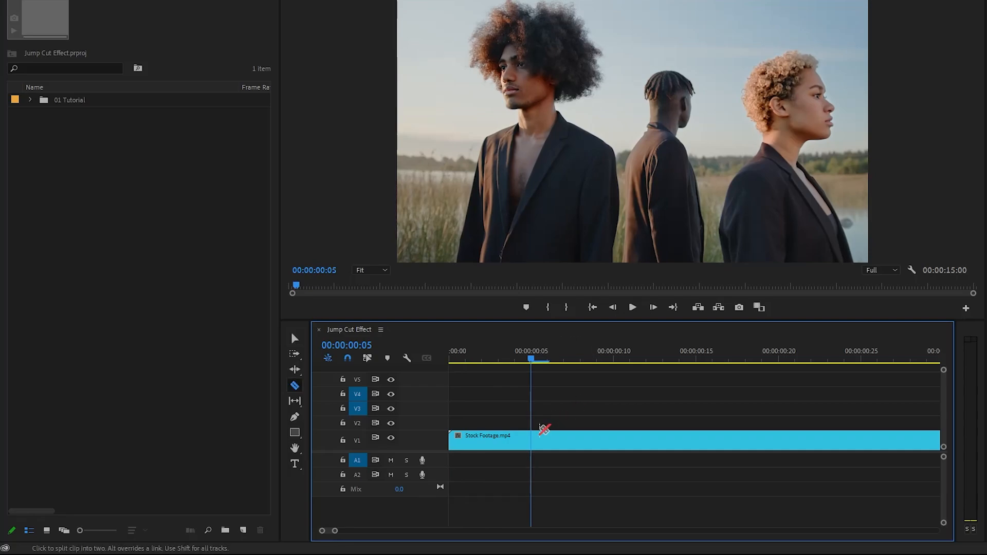
click(531, 439)
key(v)
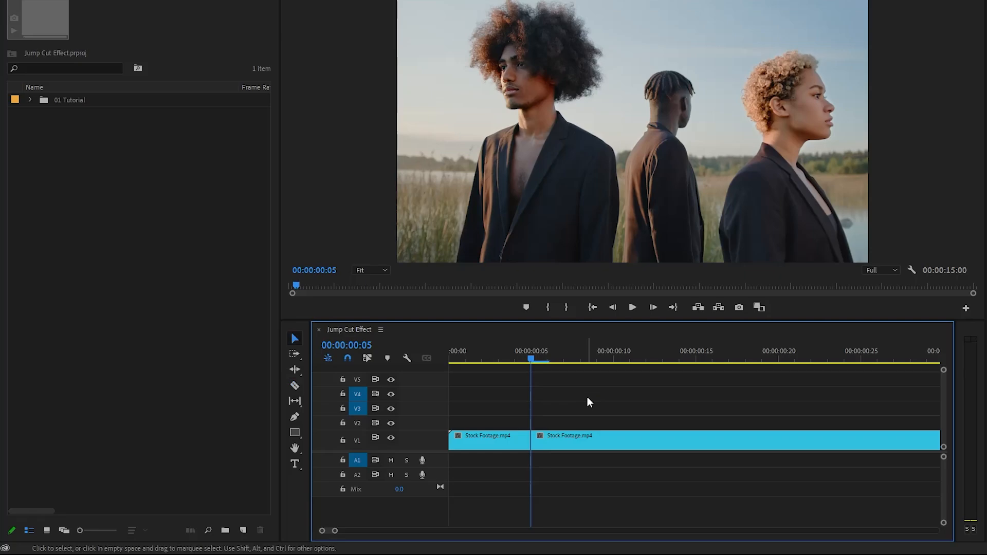
Cut the second clip at about 00:00:01:13, delete the section before that cut, and close the gap with the remaining footage
drag(334, 531, 357, 531)
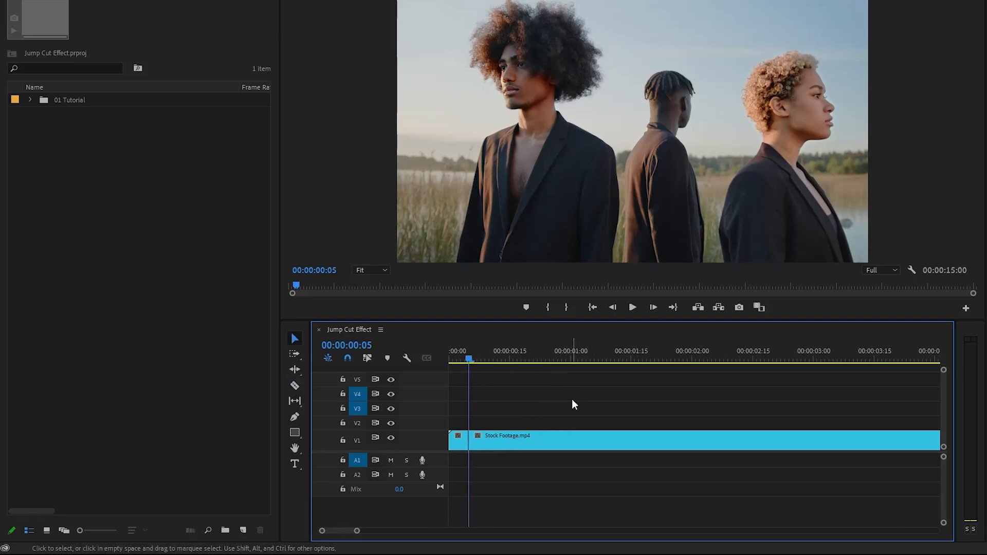
key(c)
click(623, 440)
key(v)
click(600, 439)
key(Delete)
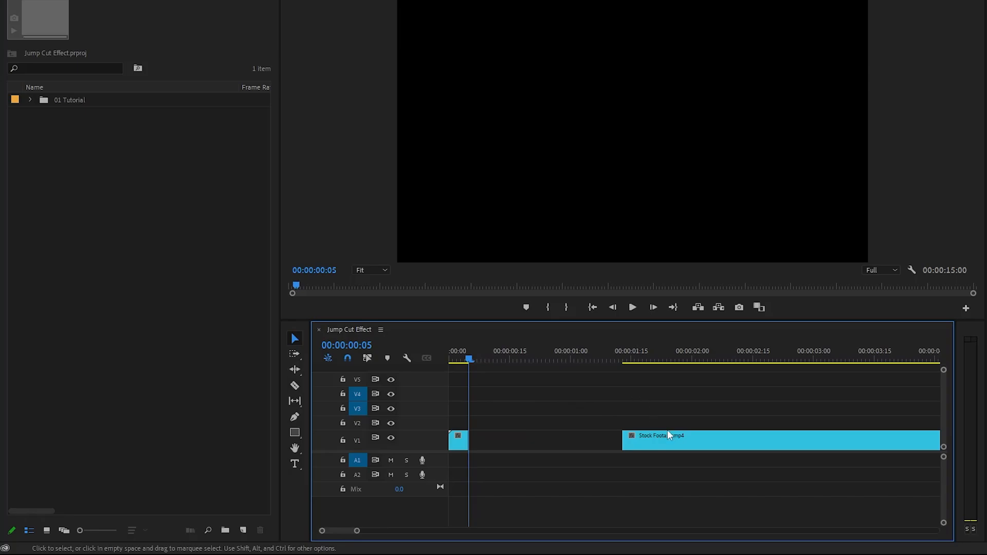
drag(689, 446, 535, 447)
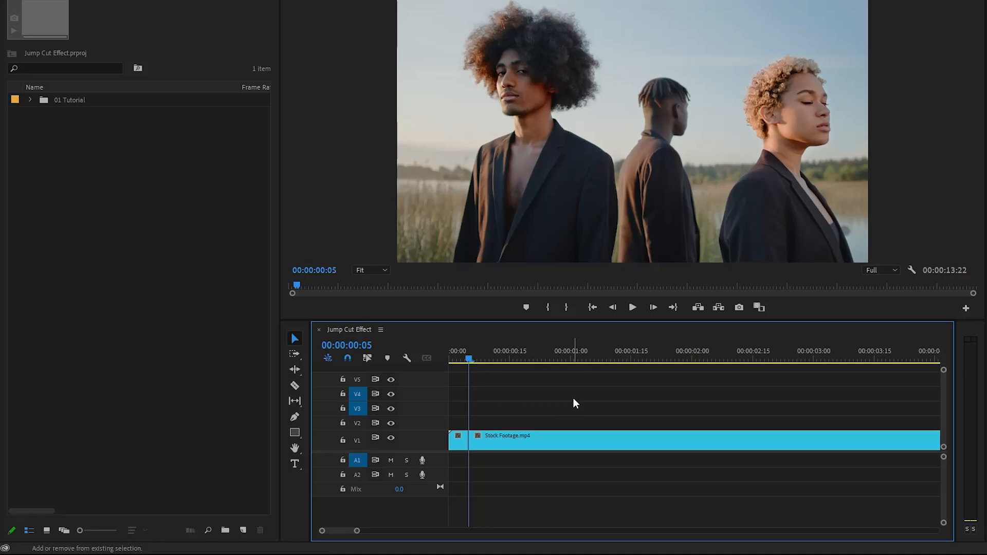
Split the remaining footage on V1 five frames further on, at 00:00:00:10
key(shift+Right)
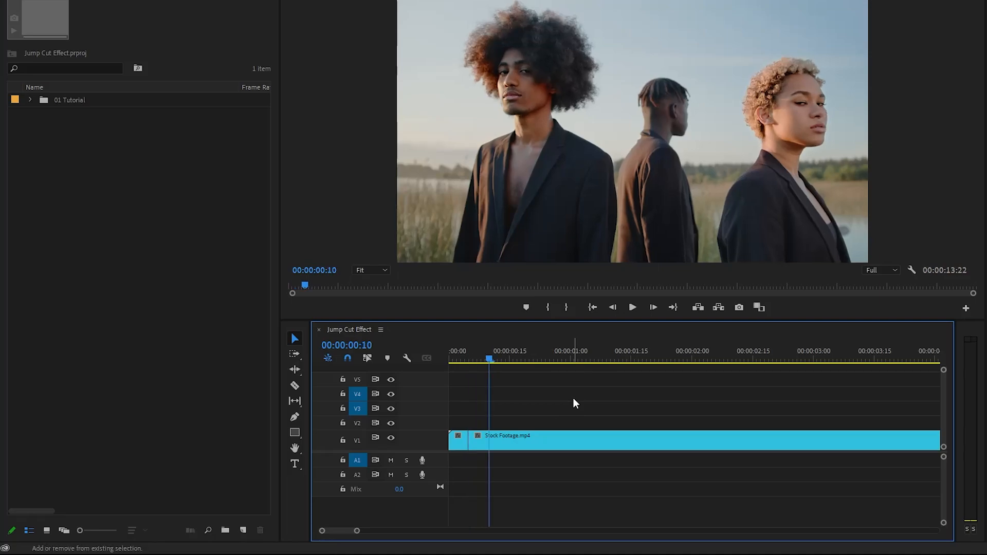
key(c)
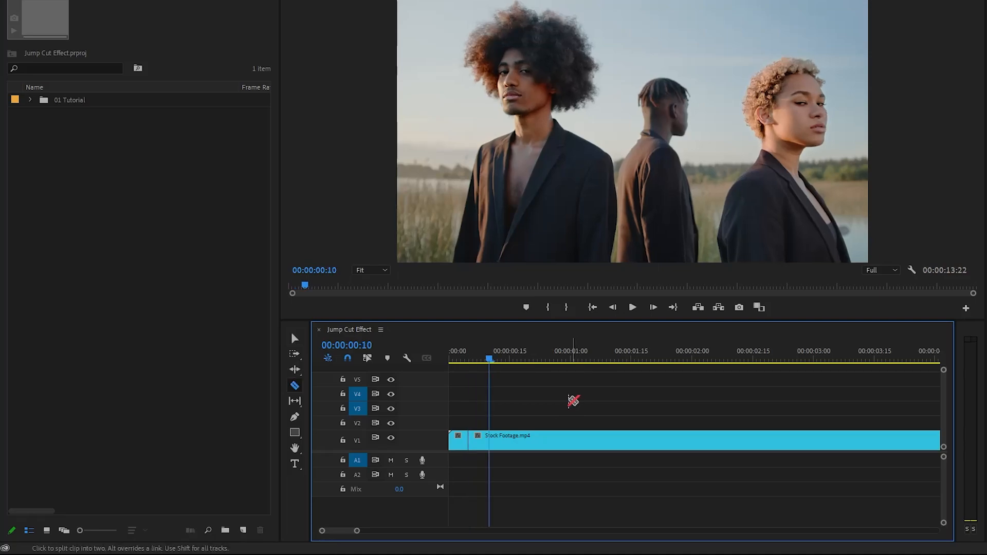
click(489, 440)
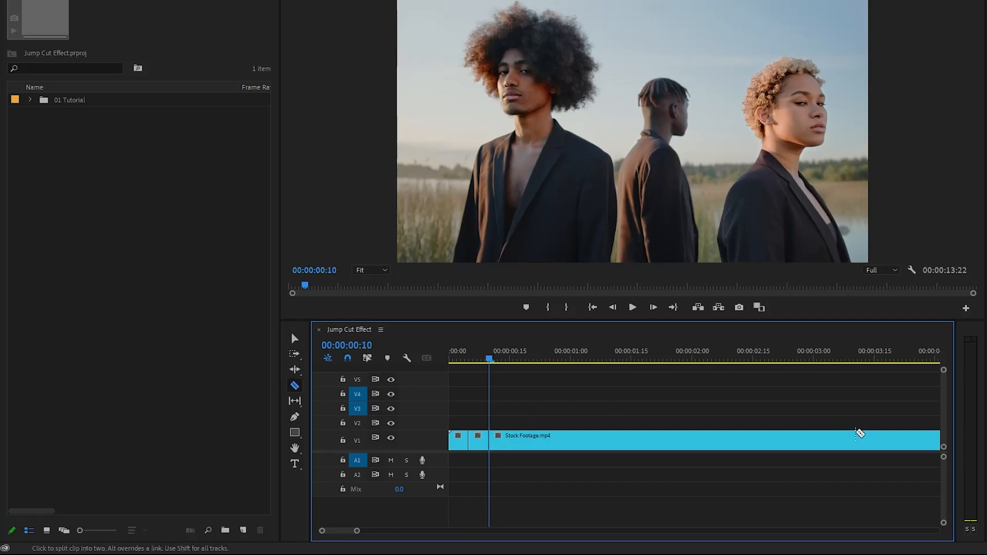
Cut the last clip at about 00:00:03:18, delete the section before that cut, and move the remainder against the second clip
click(885, 441)
key(v)
click(860, 444)
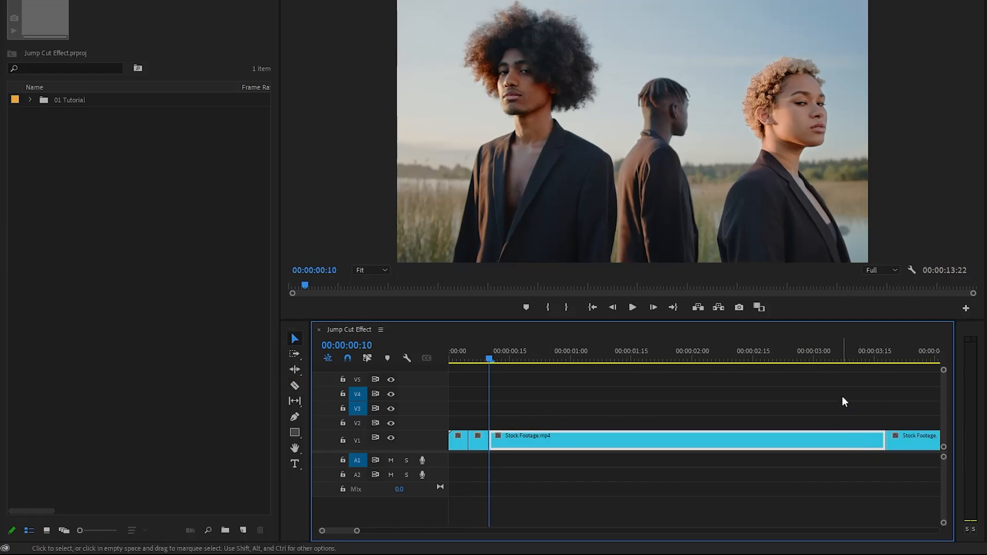
key(Delete)
click(908, 444)
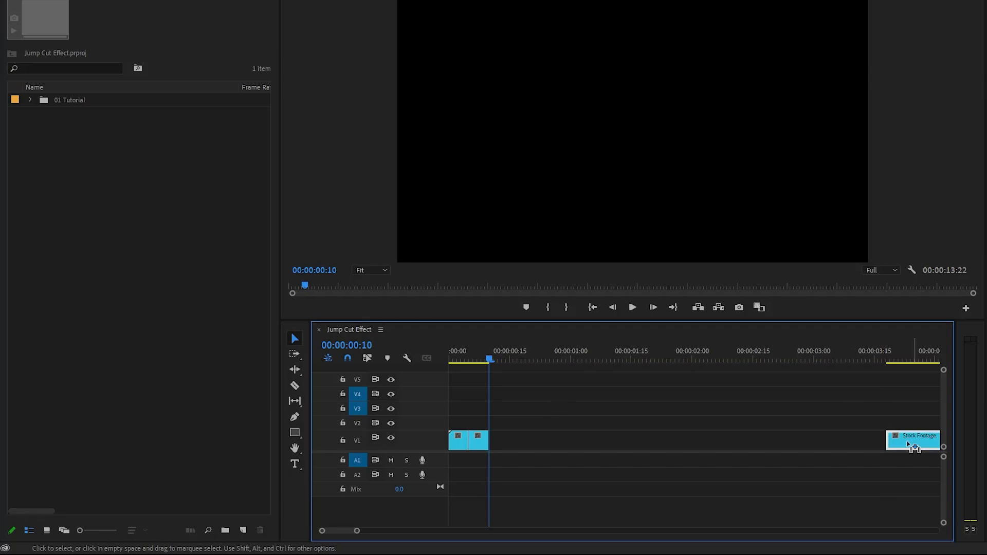
drag(914, 445, 517, 444)
click(568, 415)
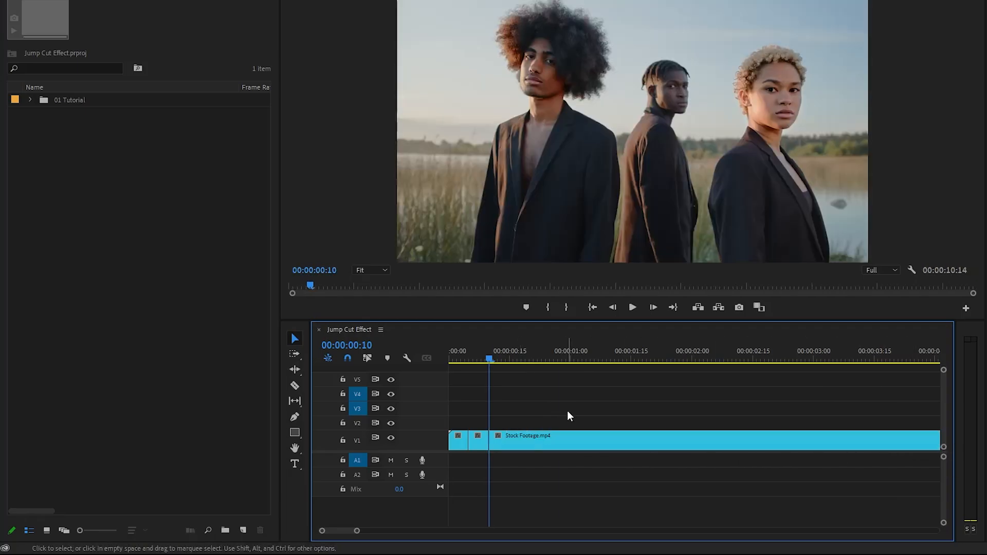
Split the footage at 00:00:00:15 and 00:00:00:20, removing a section after the cut and closing the gap
key(shift+Right)
key(ctrl+k)
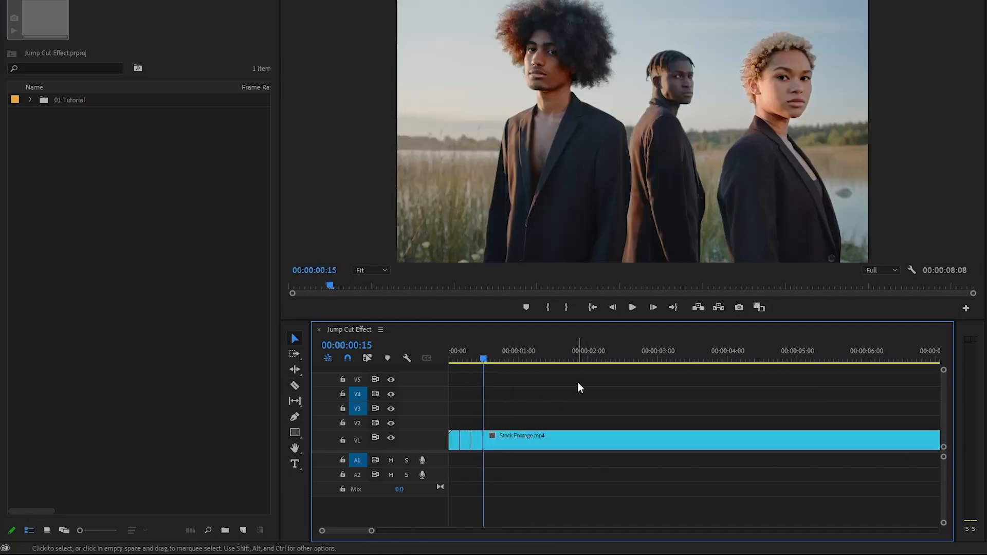
key(shift+Right)
key(ctrl+k)
click(580, 441)
key(Delete)
drag(617, 441, 533, 441)
Split the footage at 00:00:00:25, delete a section following the cut, and move the remaining footage up to it
key(shift+Right)
key(ctrl+k)
key(c)
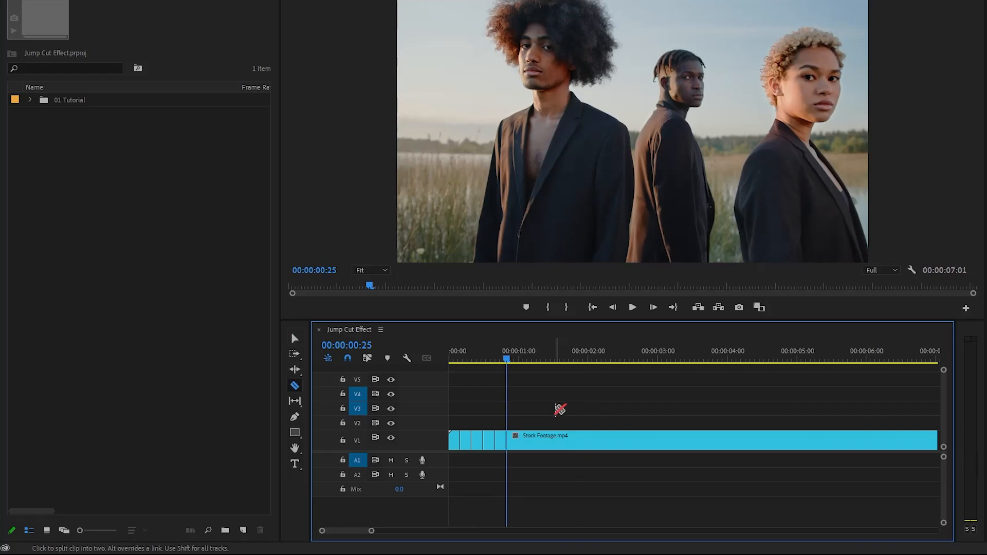
click(616, 440)
key(v)
click(600, 441)
key(Delete)
key(shift+Right)
key(c)
drag(652, 444, 555, 445)
Split the footage at 00:00:01:00 and 00:00:01:05, delete a section after the cut, and close the gap with the last clip
click(518, 441)
key(shift+Right)
key(ctrl+k)
key(backslash)
click(634, 440)
key(Delete)
drag(677, 444, 628, 443)
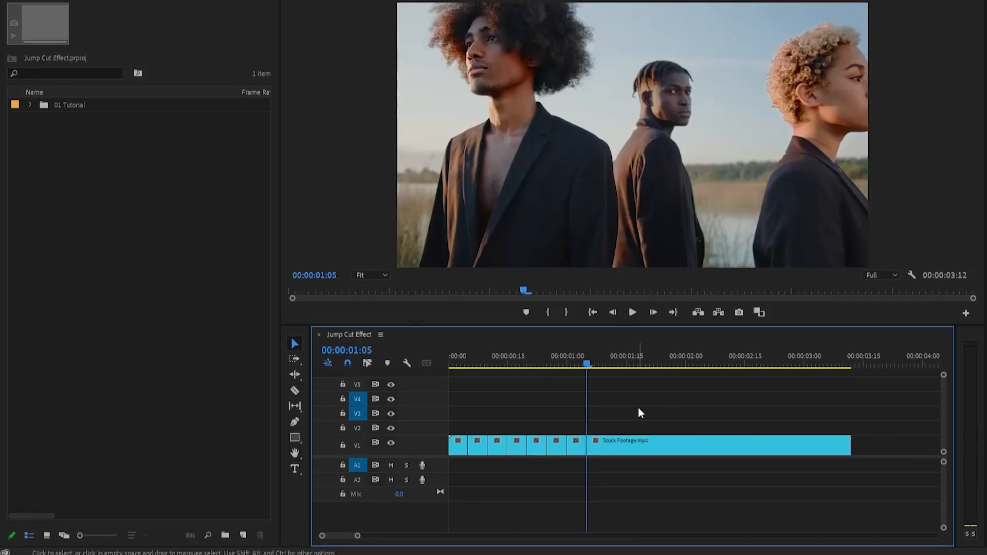
Play the sequence from the start to review the jump cuts
drag(552, 362, 427, 369)
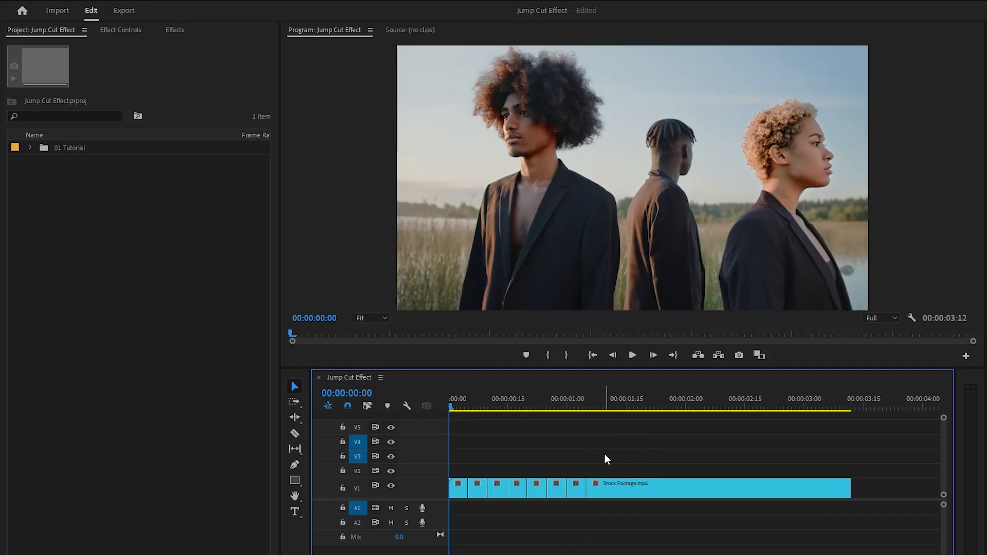
key(space)
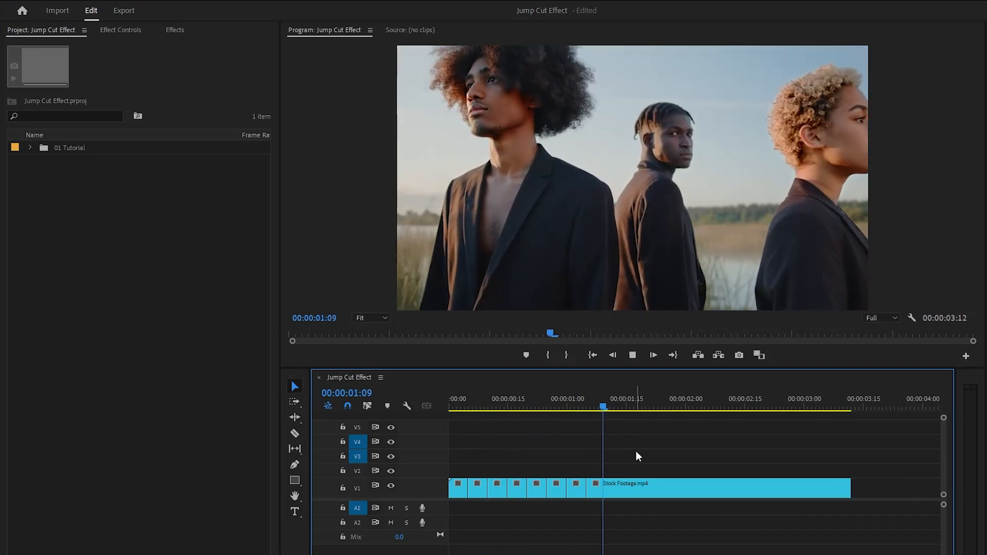
key(space)
Search the effects for "Bright" and apply Brightness & Contrast to the first clip on V1
drag(487, 410, 456, 411)
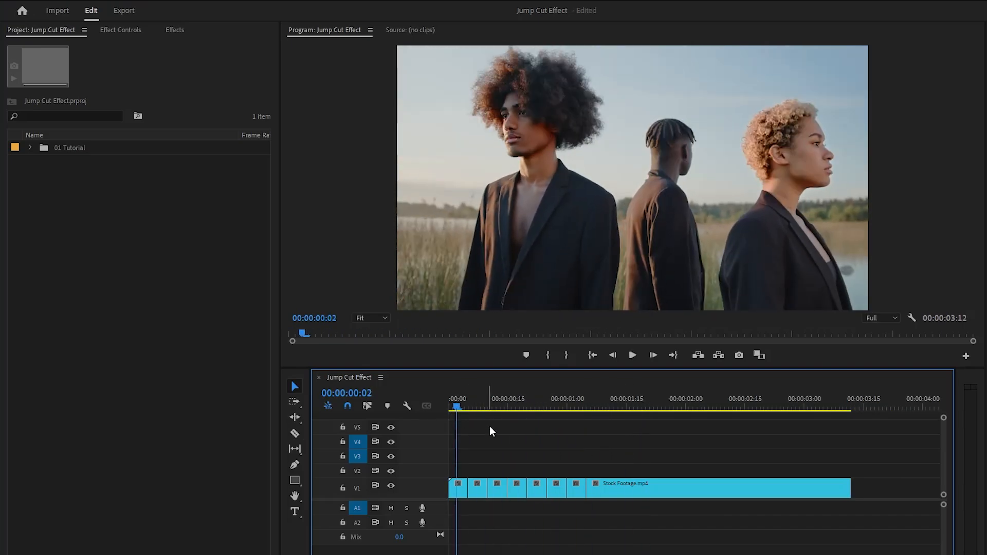
click(175, 30)
click(117, 45)
text(B)
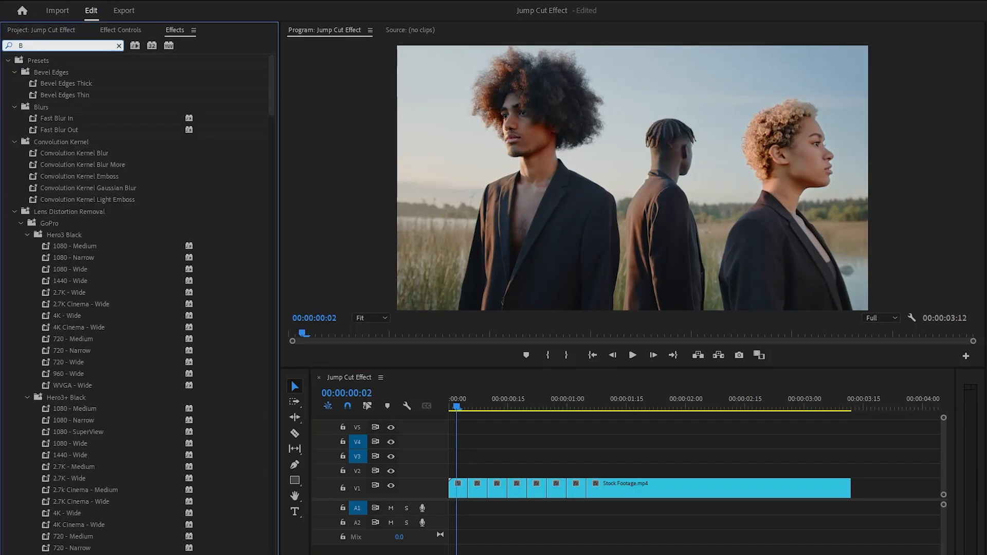
text(right)
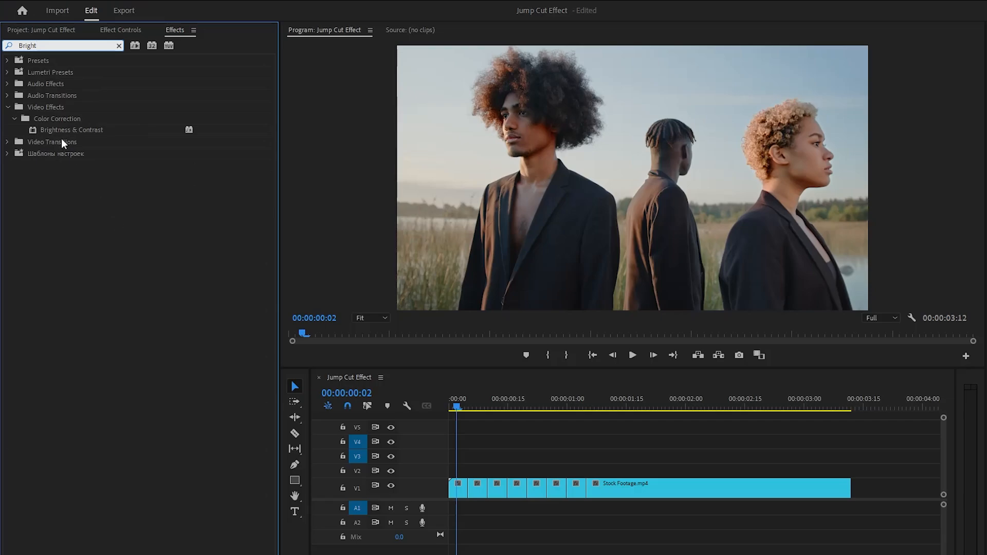
drag(57, 129, 457, 487)
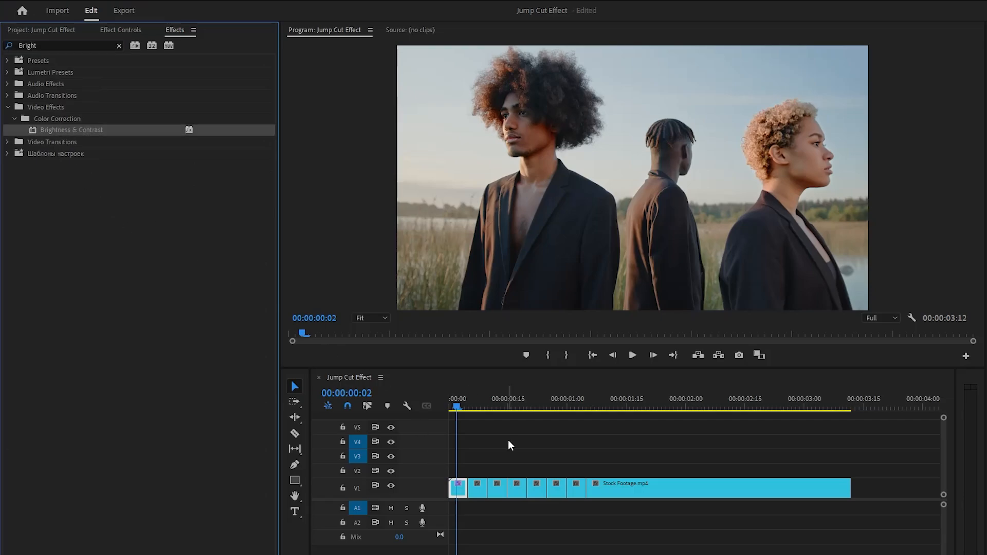
Search the effects for "Black &" and apply Black & White to the first clip
click(119, 45)
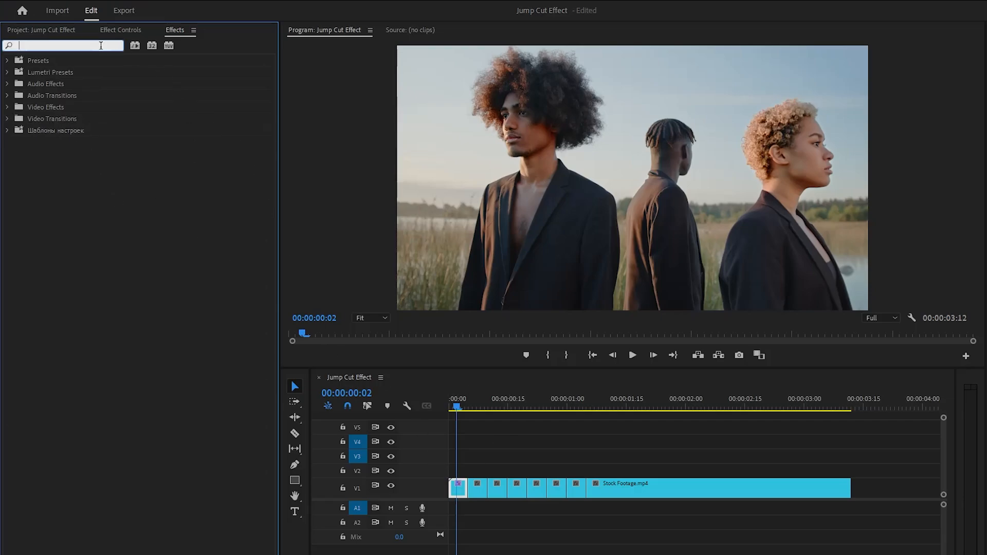
text(Black)
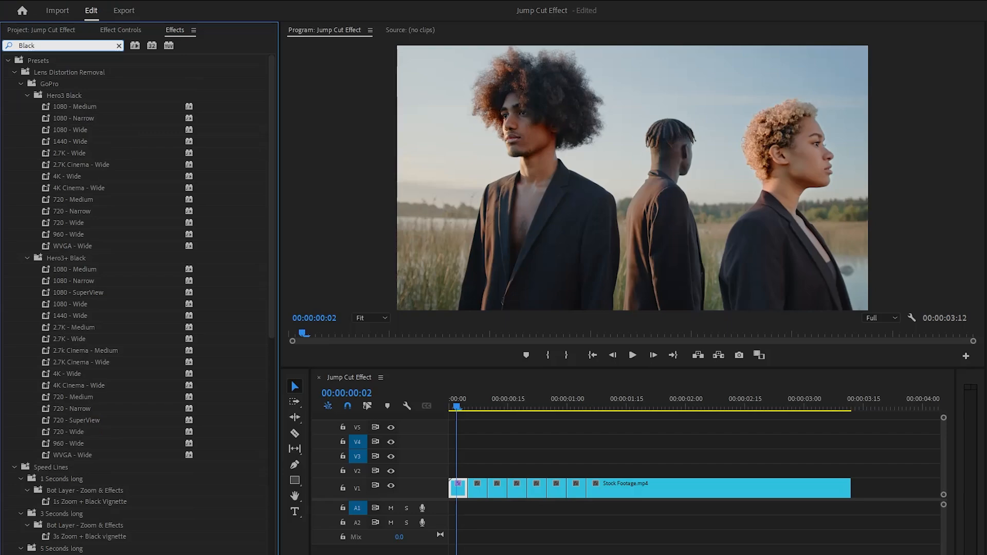
text( &)
drag(61, 129, 458, 488)
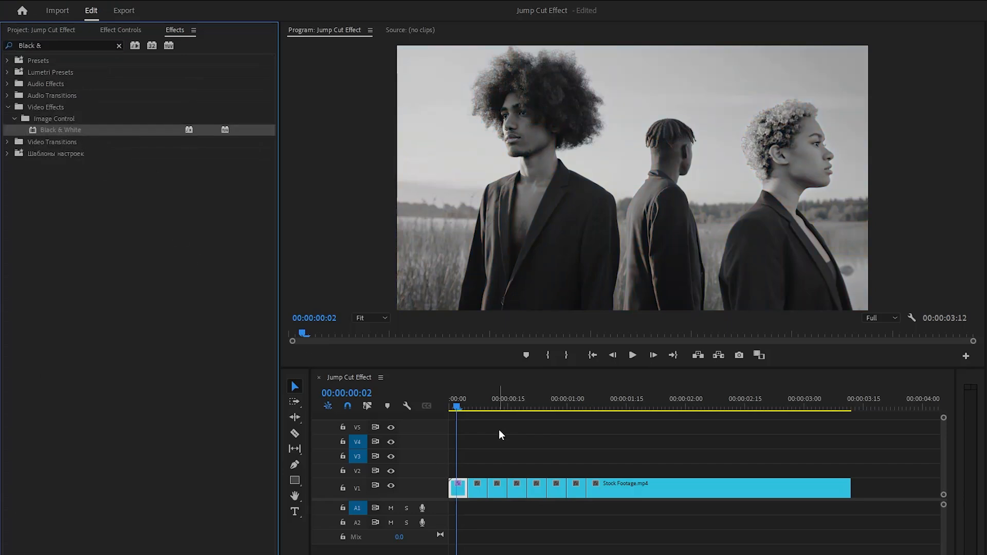
Enable keyframing for the first clip's Brightness and Contrast at 00:00:00:00
click(129, 30)
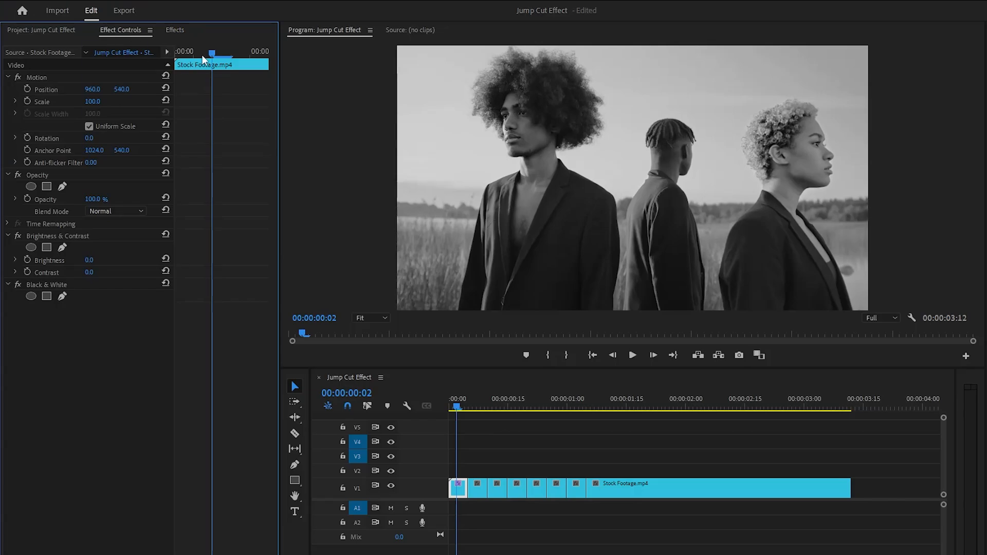
drag(212, 54, 180, 62)
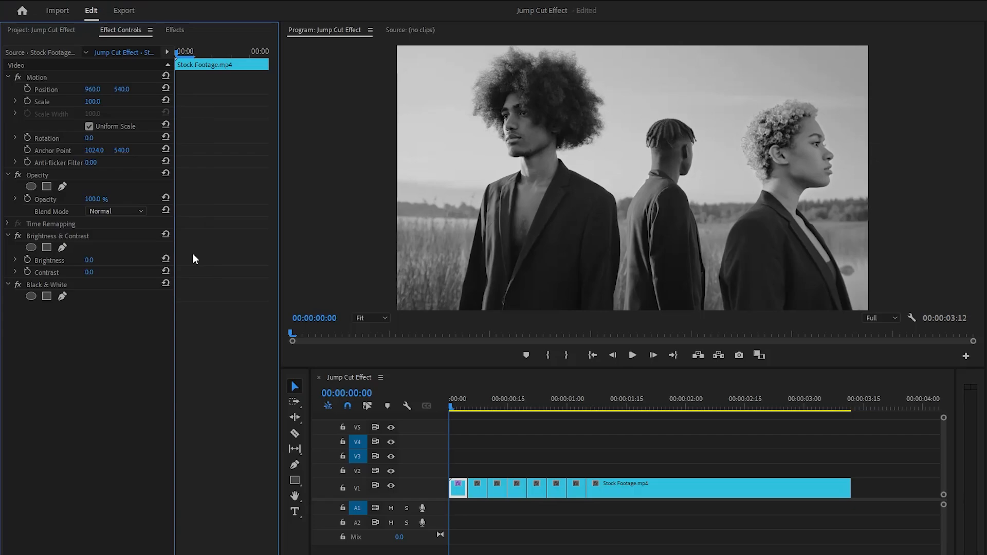
click(26, 260)
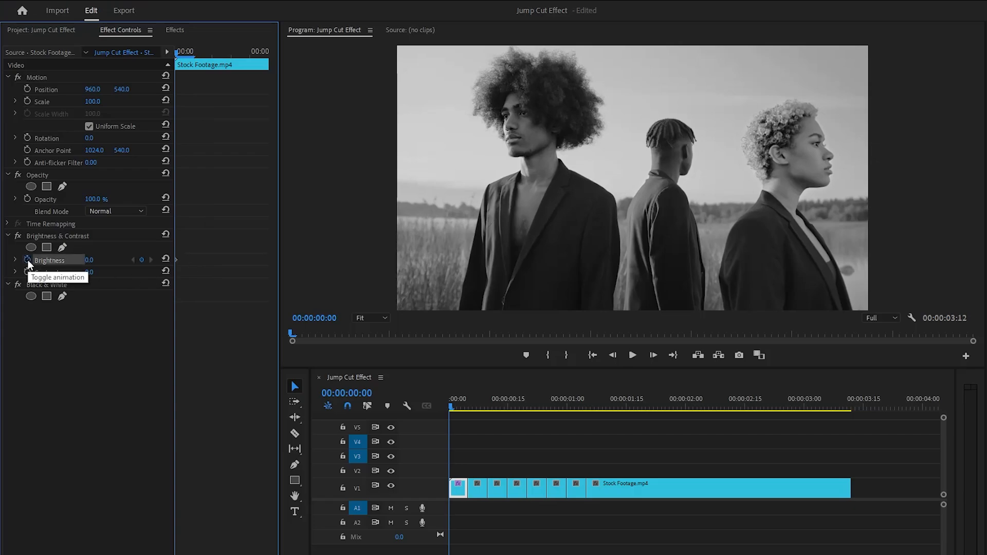
click(26, 272)
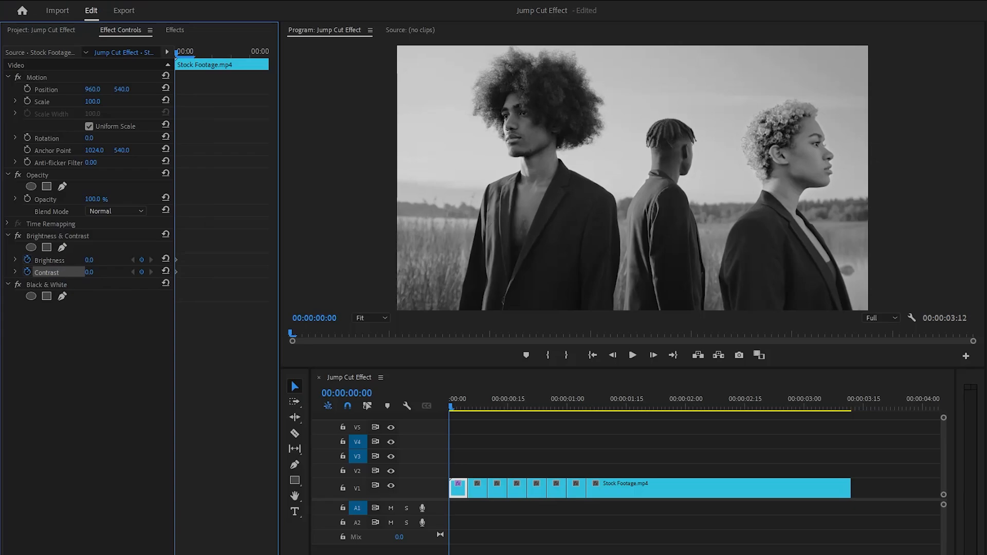
Set both Brightness and Contrast to 50 at the start of the first clip
click(89, 260)
text(50)
key(Return)
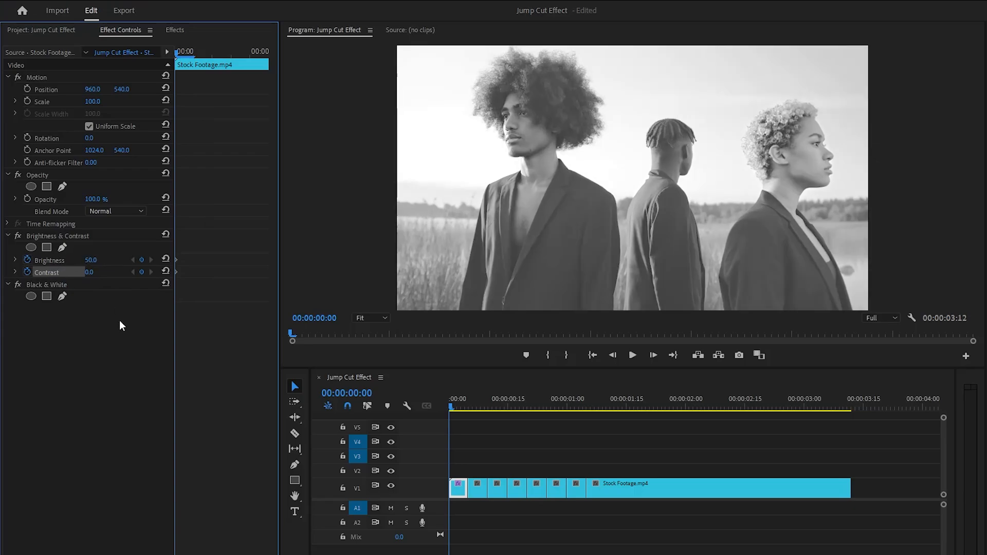
key(Tab)
text(50)
key(Return)
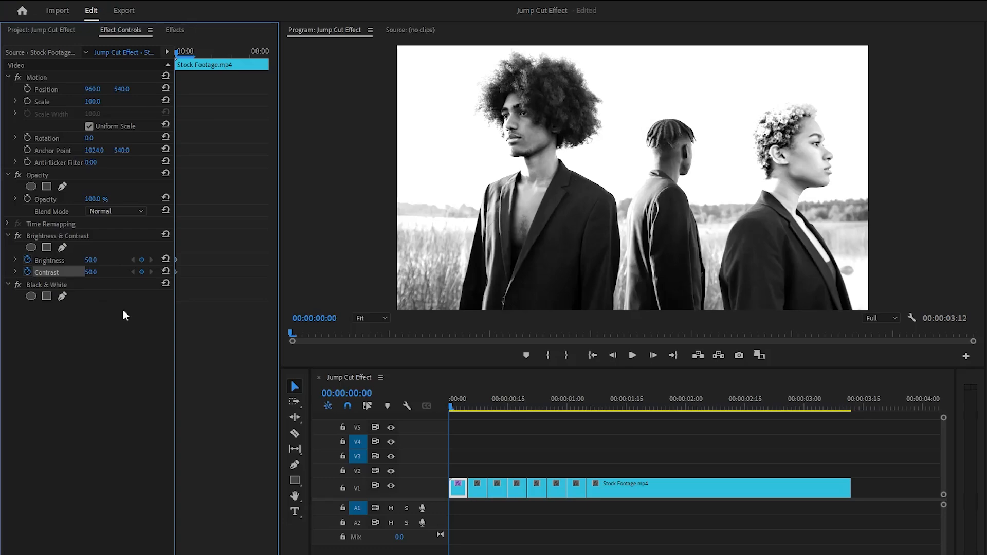
Advance two frames to 00:00:00:02 and reset Brightness and Contrast to 0 there as new keyframes
key(Right)
key(Right)
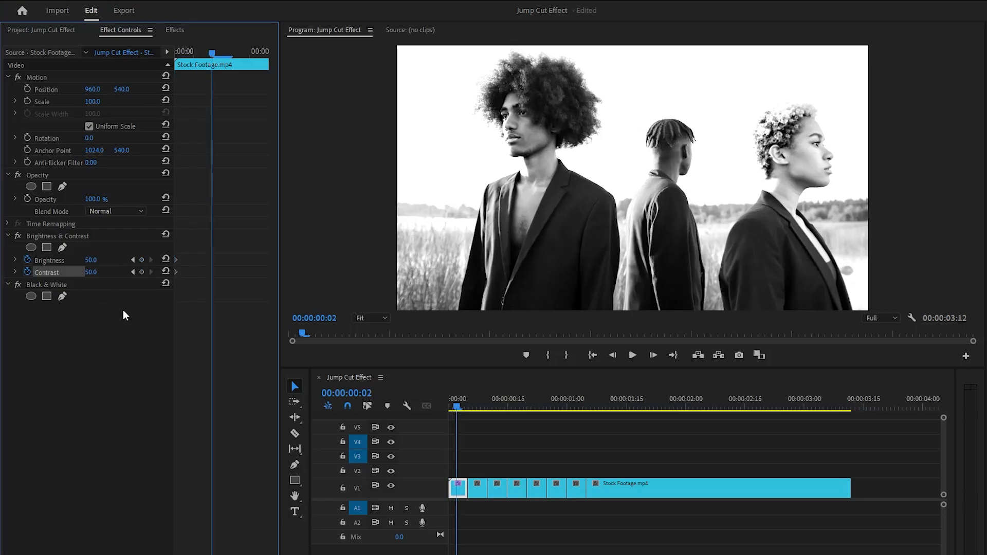
click(165, 259)
click(165, 271)
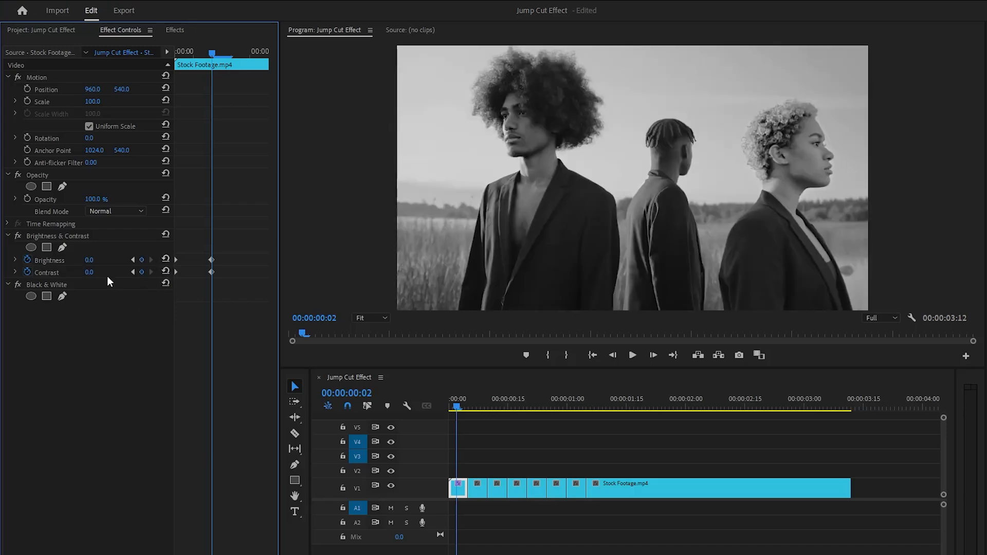
Copy the Brightness & Contrast and Black & White effects from the first short clip
click(87, 236)
ctrl+click(56, 284)
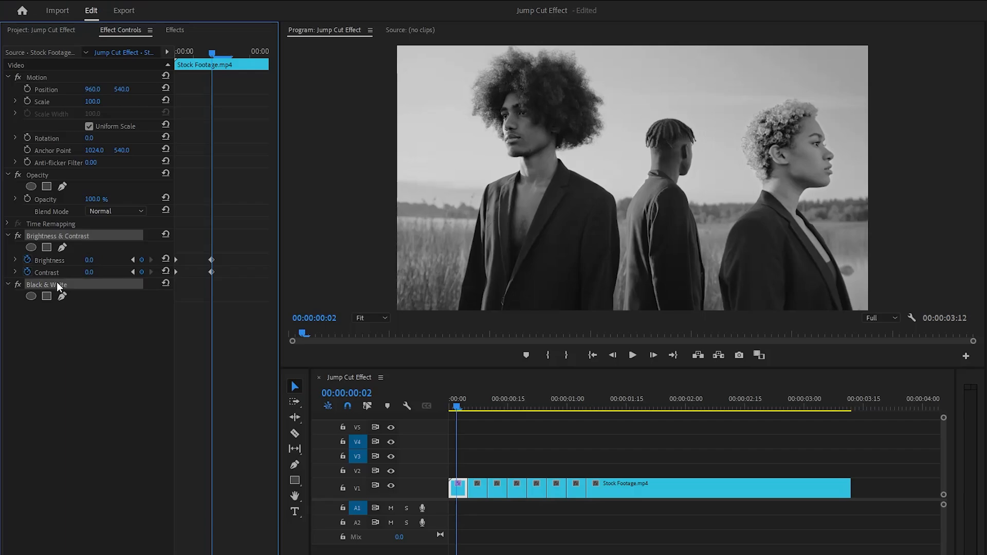
right_click(88, 234)
click(119, 302)
click(116, 362)
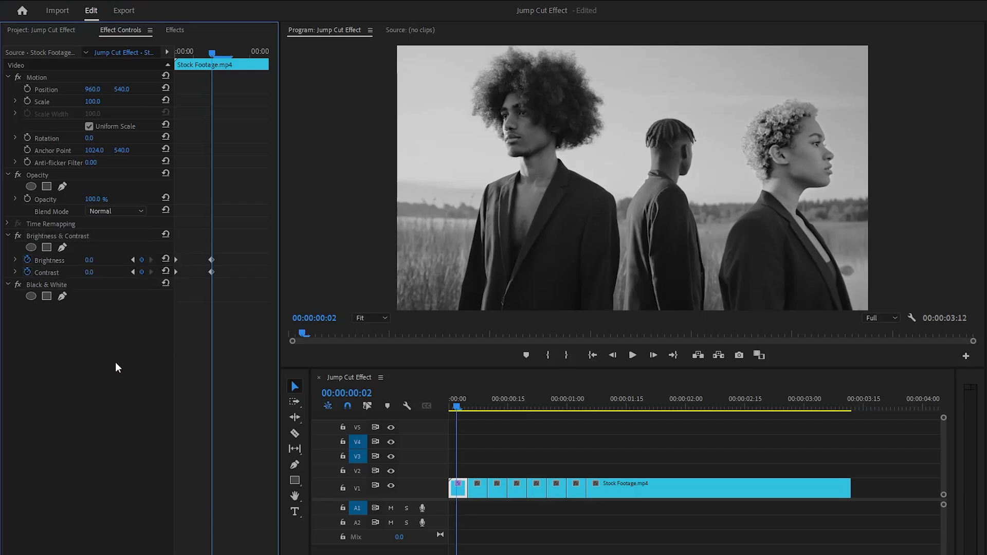
Paste the copied effects onto the other six short clips and scrub through them to review the flashes
drag(473, 466, 577, 494)
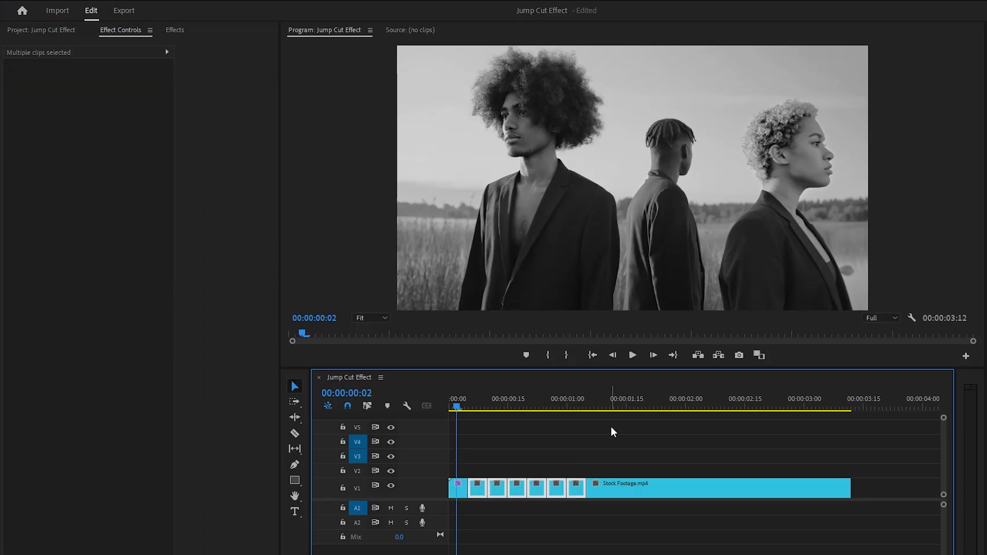
key(ctrl+v)
drag(465, 406, 580, 417)
click(624, 452)
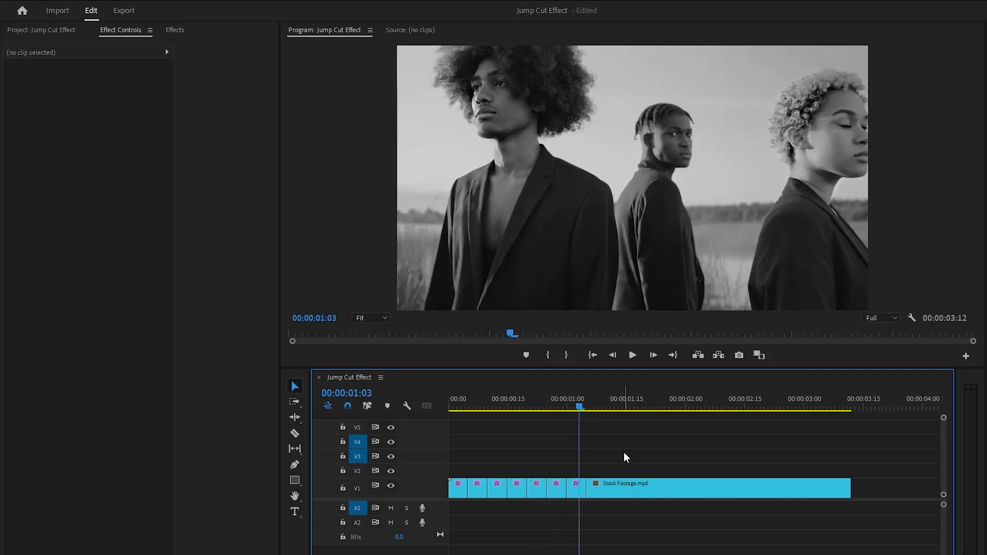
Copy only Brightness & Contrast from the last short clip and paste it onto the remaining long Stock Footage.mp4 clip
click(578, 488)
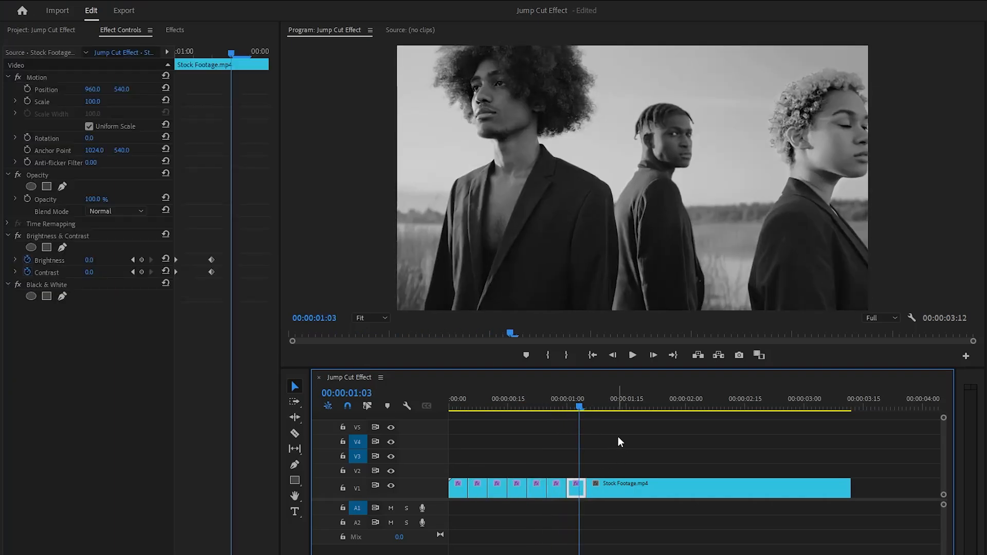
click(61, 237)
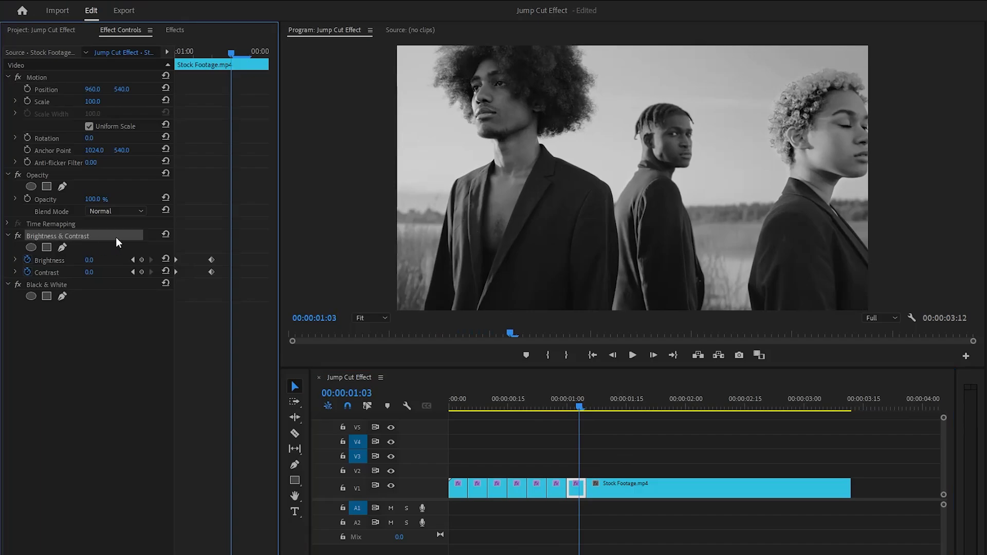
right_click(114, 236)
click(143, 299)
click(596, 488)
click(604, 408)
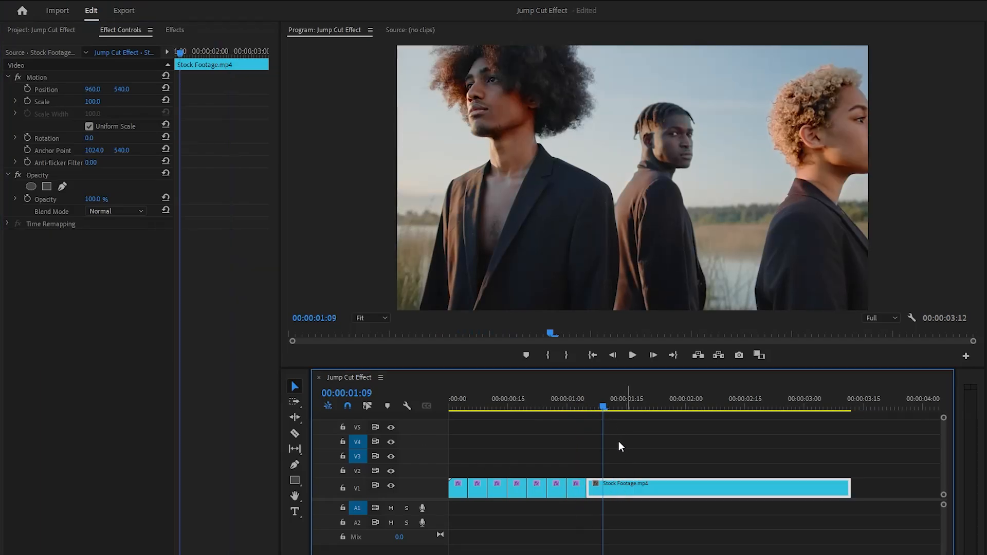
right_click(56, 279)
click(88, 359)
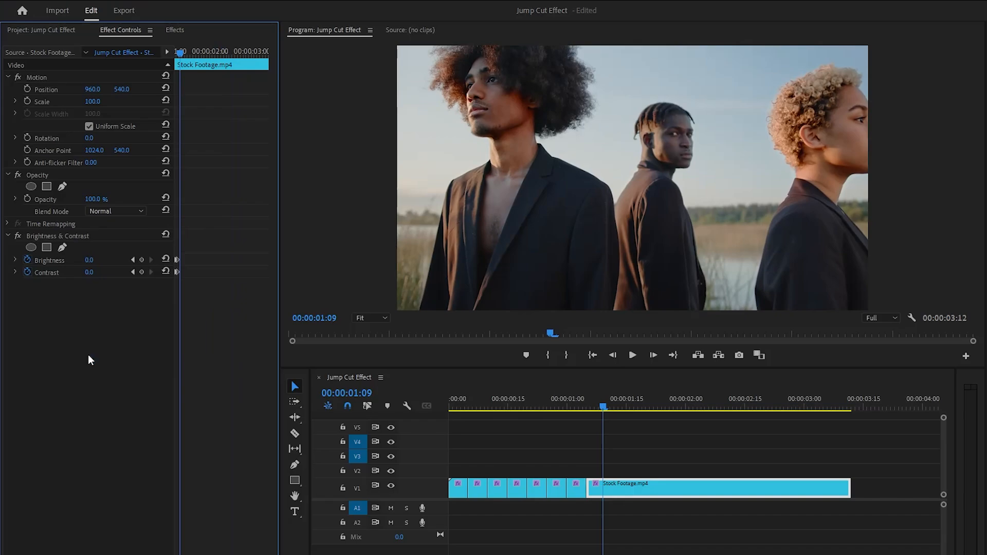
Create a 1920 x 1080, 30.00 fps adjustment layer and place it on V2 at the start of the long clip
click(67, 29)
right_click(44, 181)
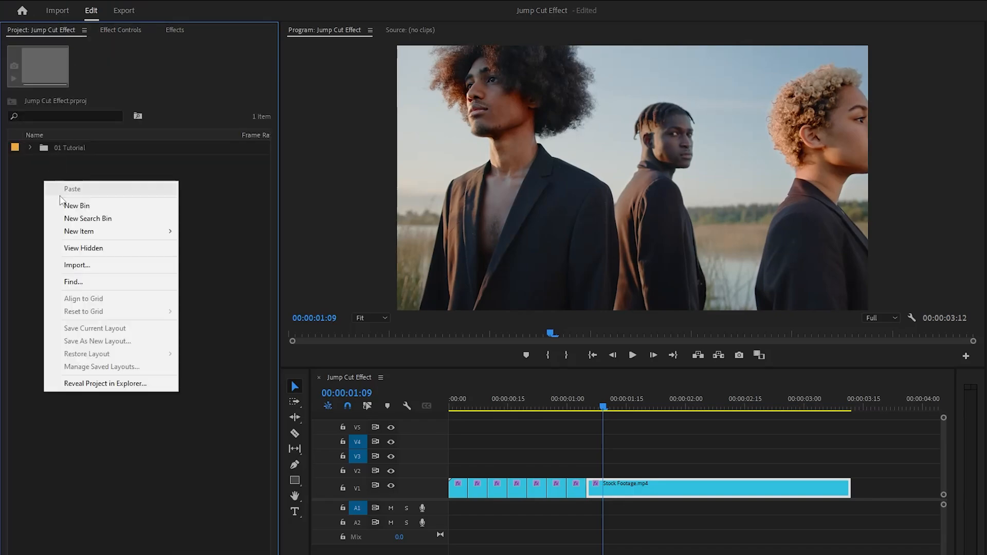
mouse_move(96, 232)
click(223, 270)
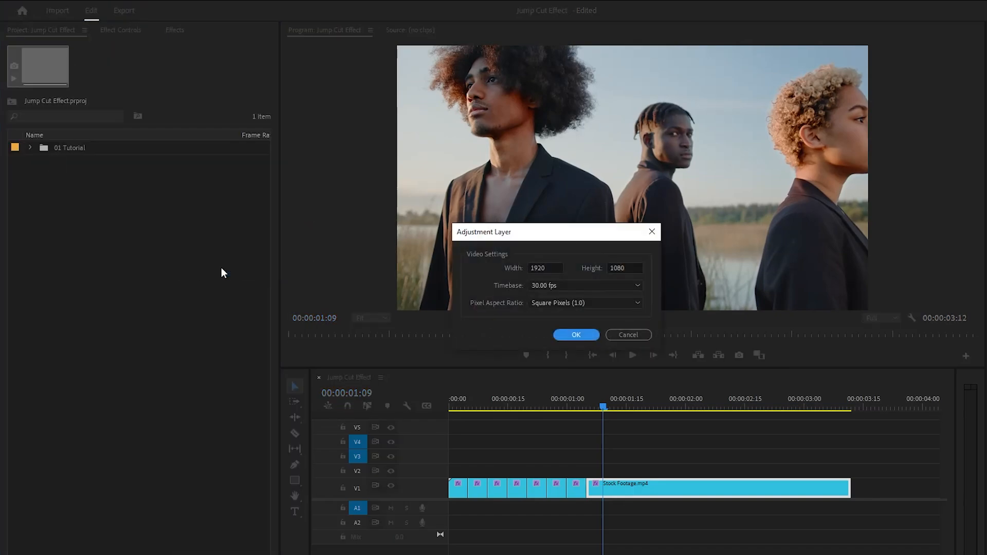
click(561, 333)
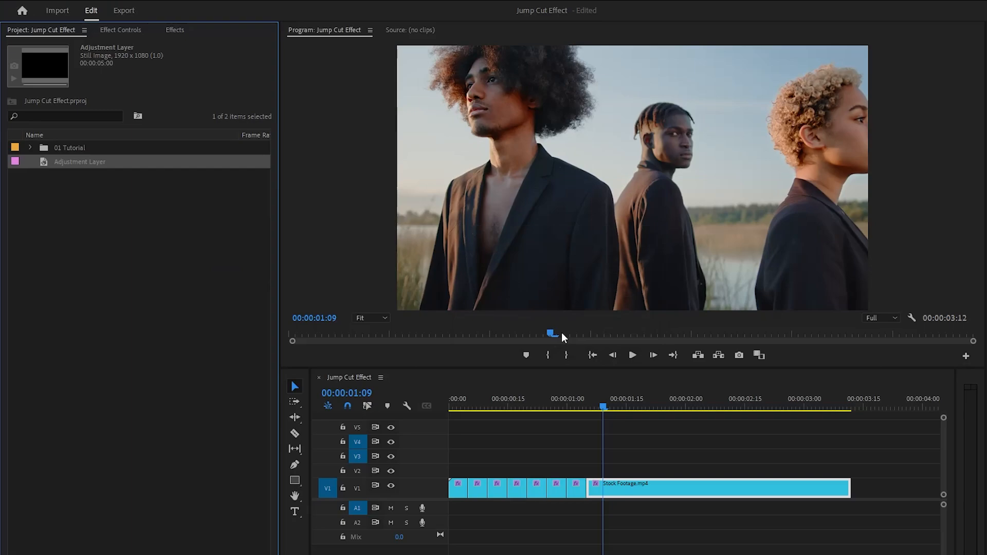
drag(45, 162, 591, 469)
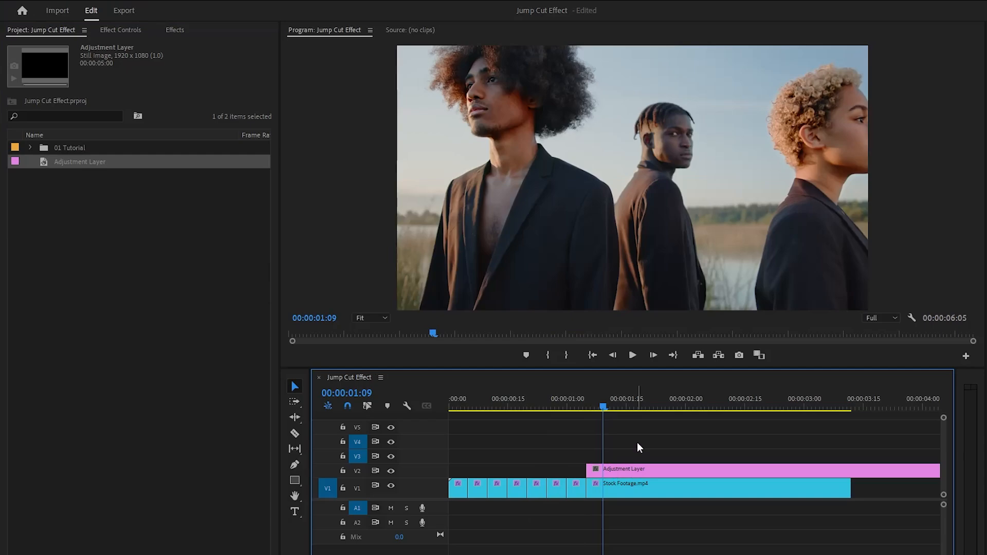
Set the adjustment layer's duration on V2 to 15 frames
right_click(633, 469)
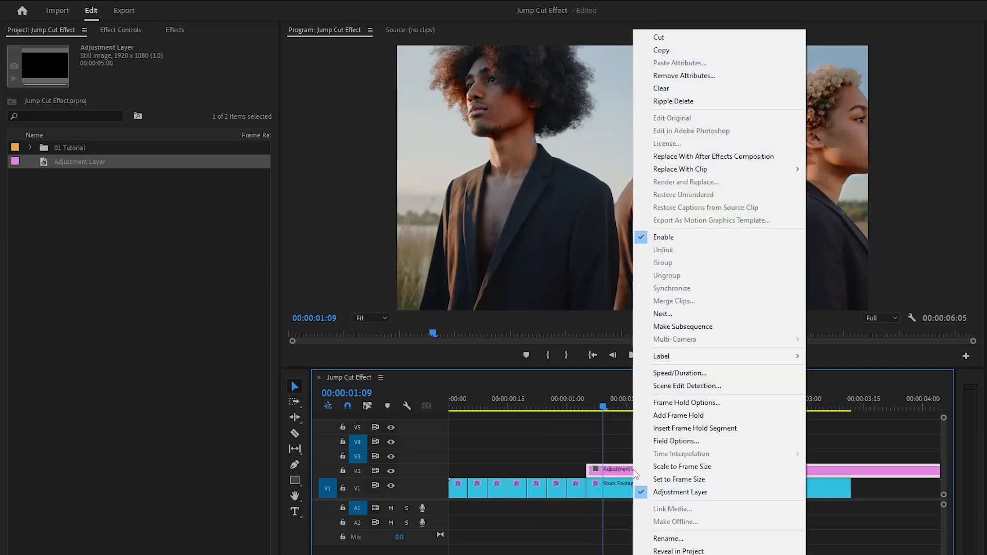
click(665, 373)
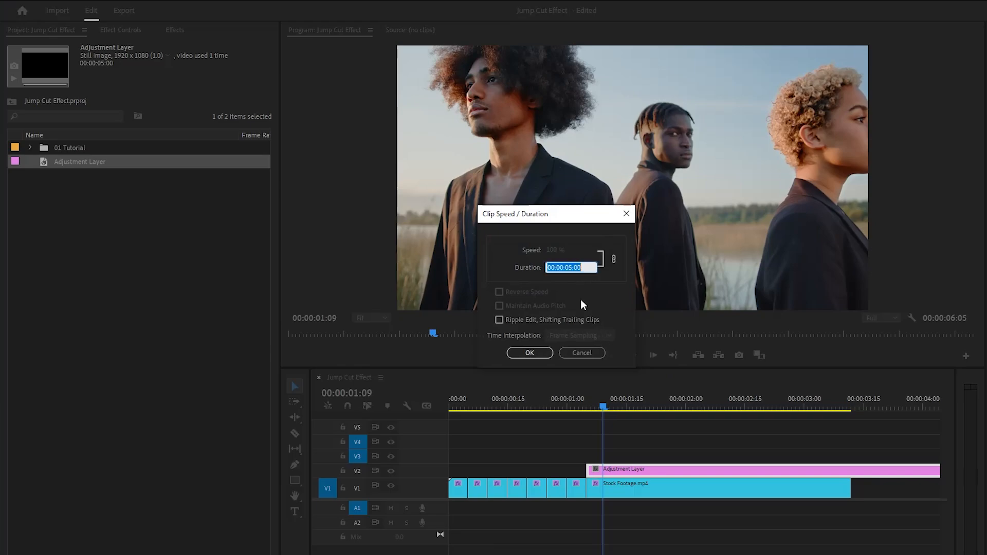
text(15)
click(532, 351)
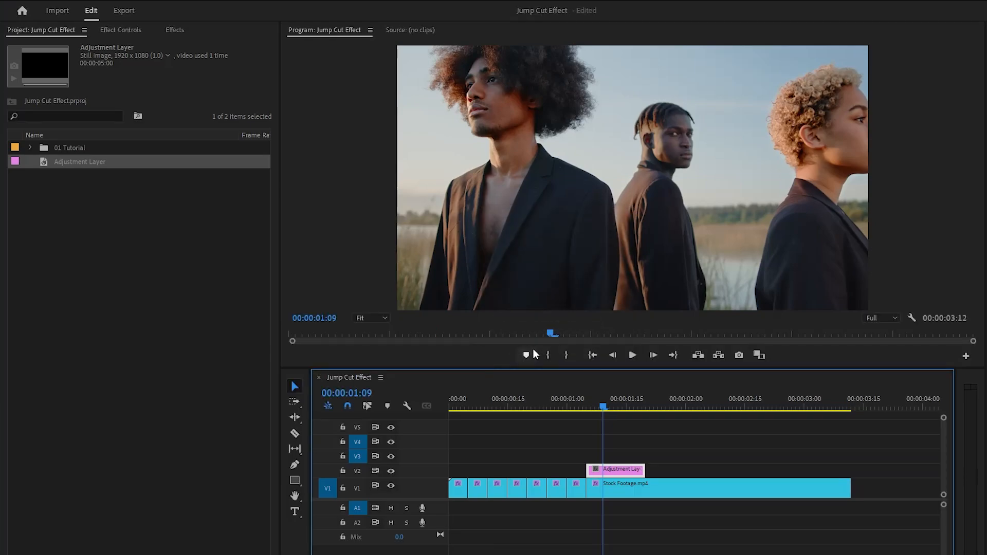
Apply the Quick Shake FX preset to the adjustment layer on V2
click(174, 30)
click(121, 46)
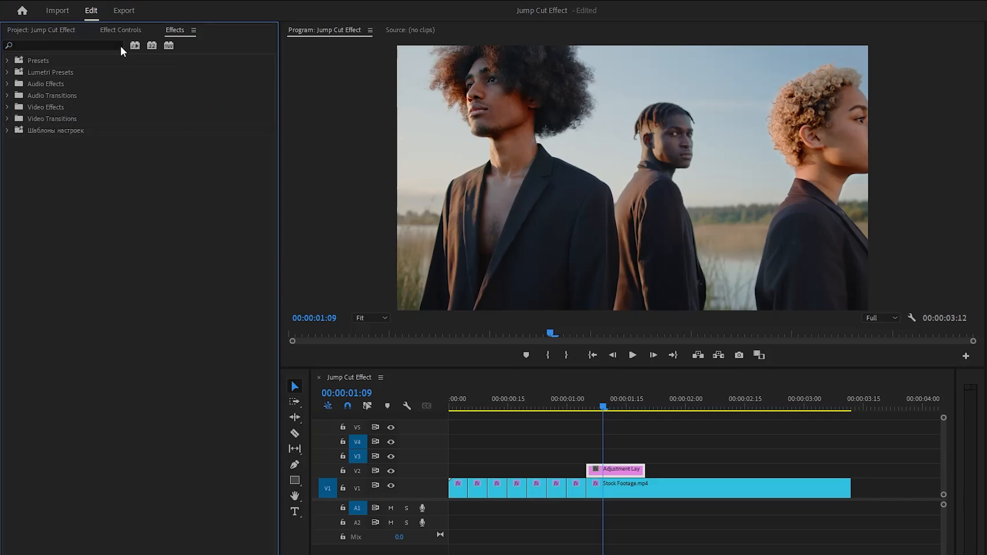
click(9, 131)
click(110, 143)
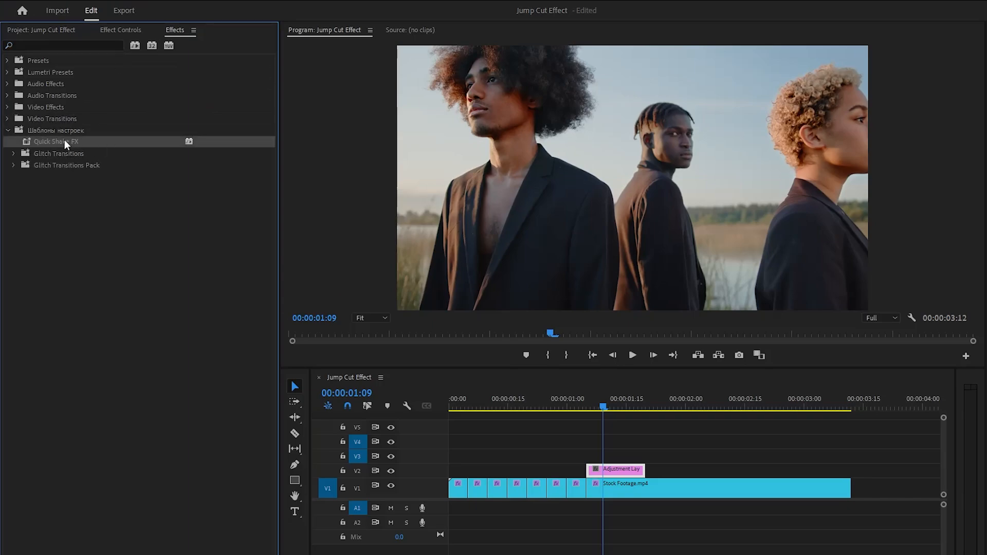
drag(64, 141, 617, 469)
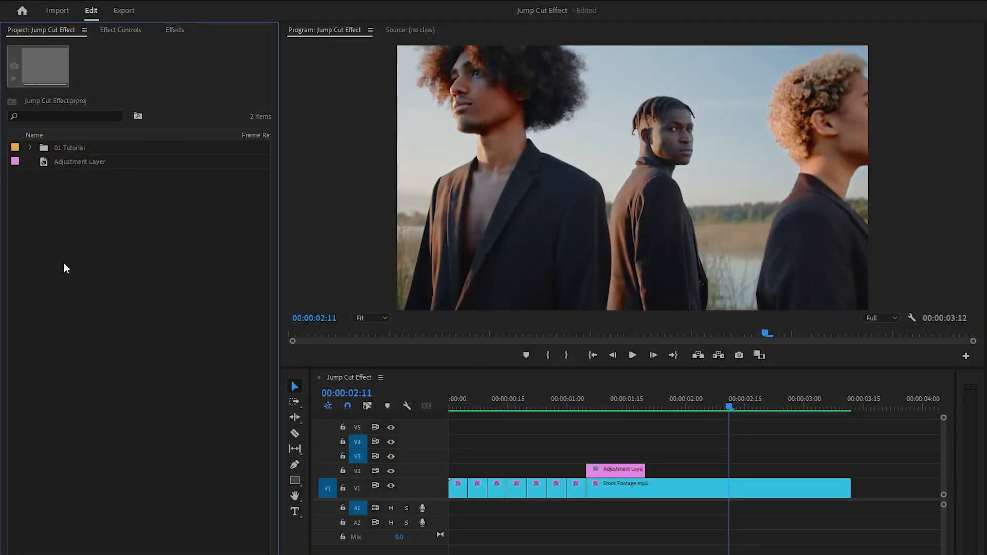
Switch to File Explorer and import the dust, grain, camera and whoosh files from the 01 Assets folder into the project
key(alt+Tab)
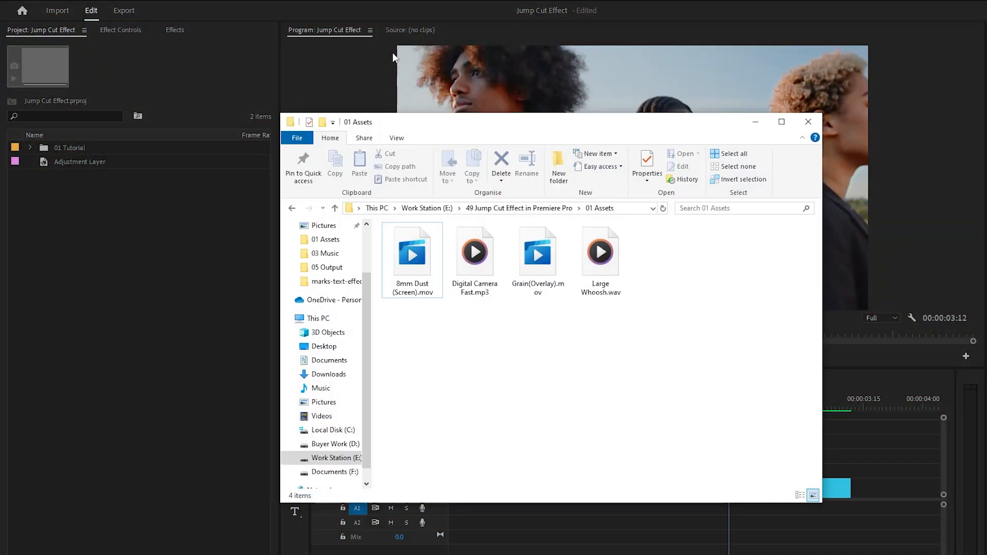
drag(719, 337, 128, 303)
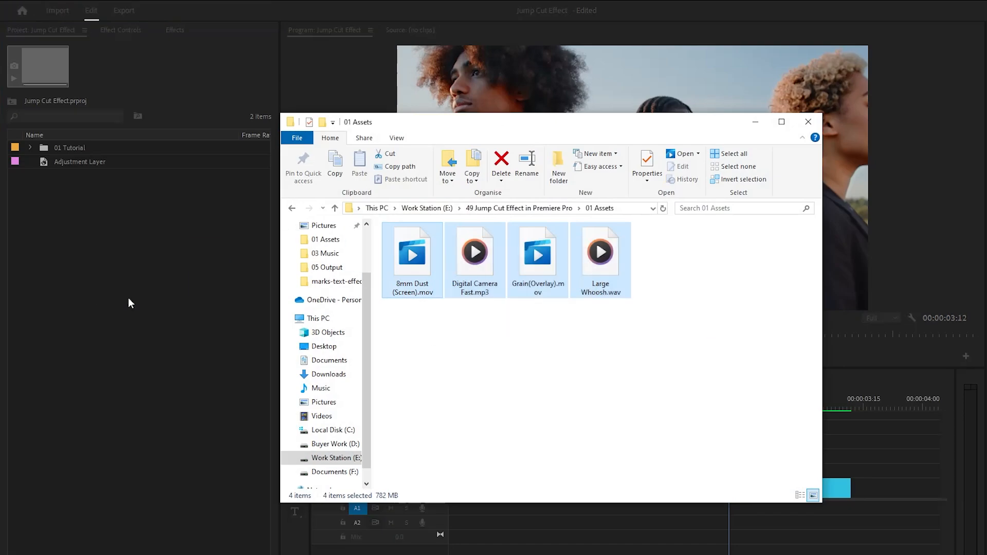
click(761, 118)
click(113, 260)
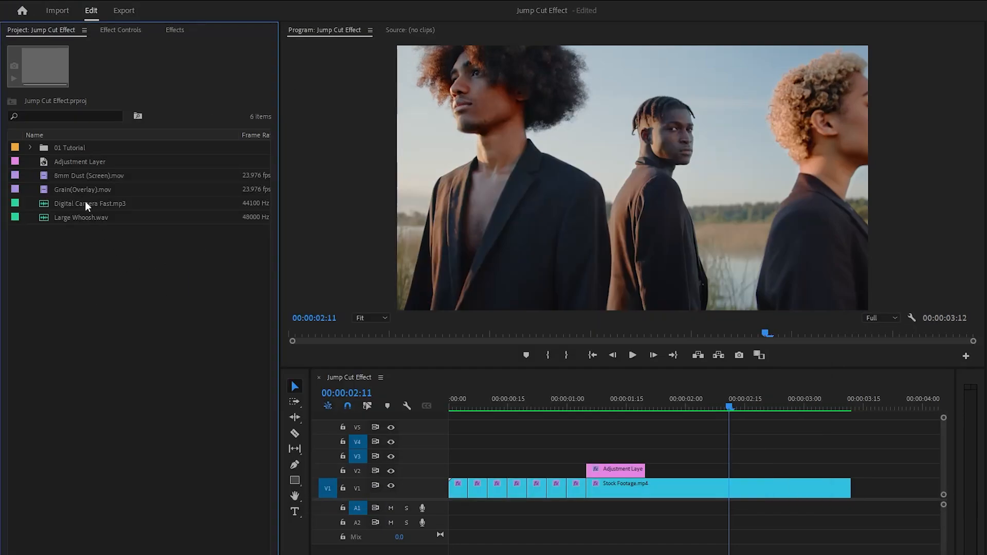
Place Grain(Overlay).mov on V3 from the sequence start and cut off everything beyond the end of the stock footage
drag(80, 191, 446, 456)
key(c)
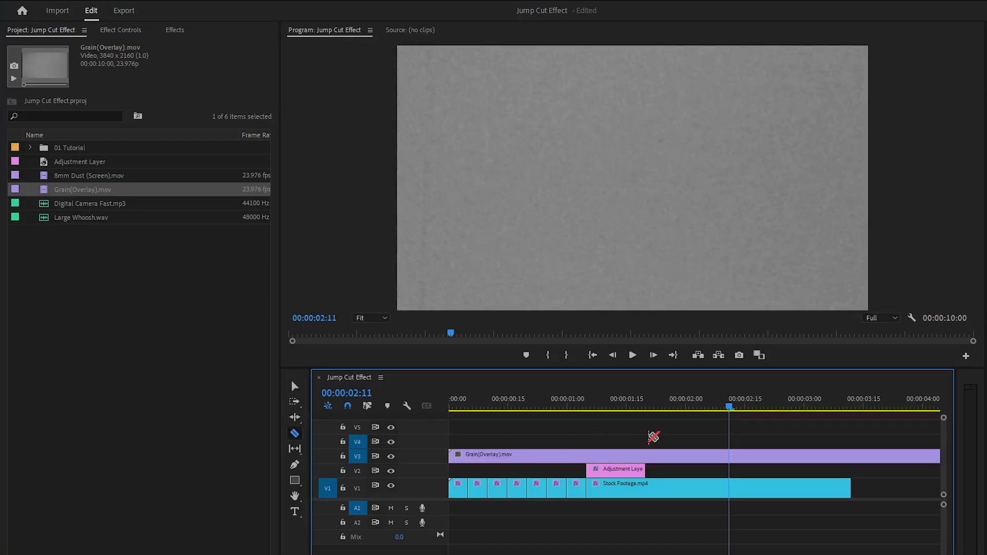
click(852, 456)
key(v)
click(867, 457)
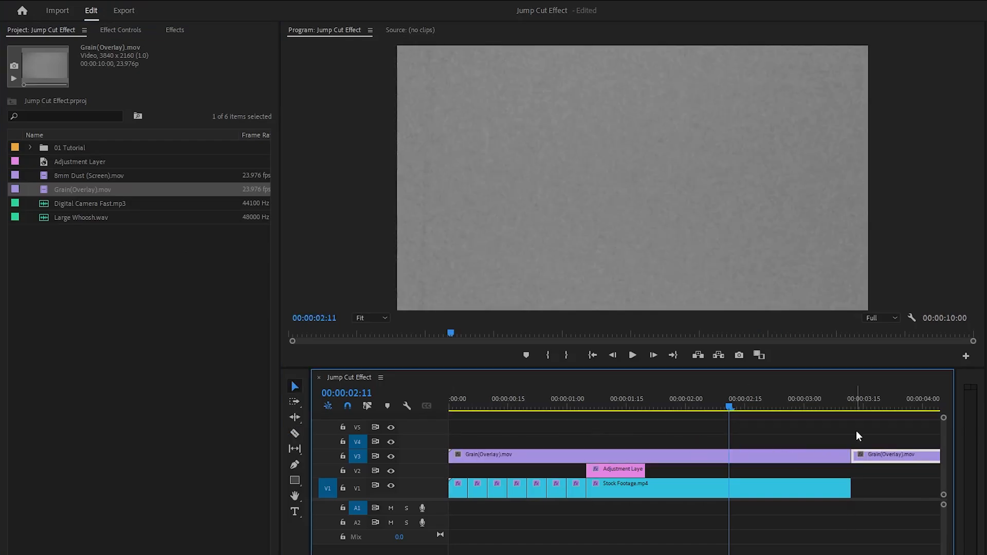
key(Delete)
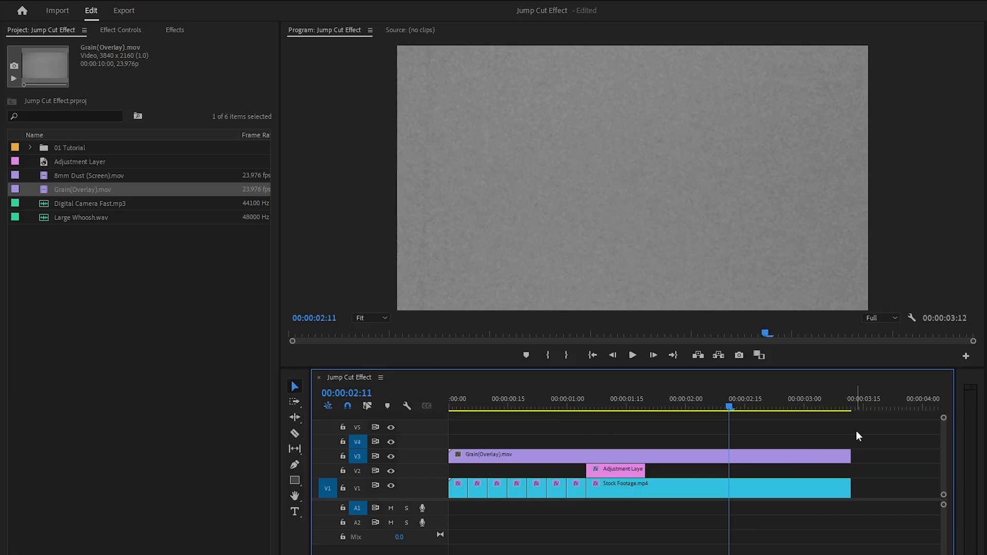
Set the blend mode of the Grain(Overlay).mov clip to Overlay
click(785, 456)
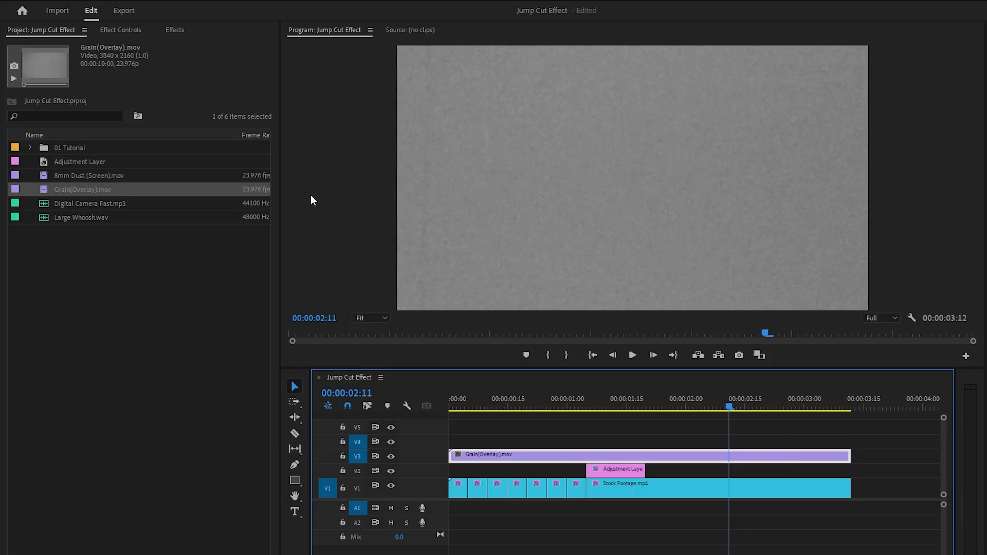
click(135, 30)
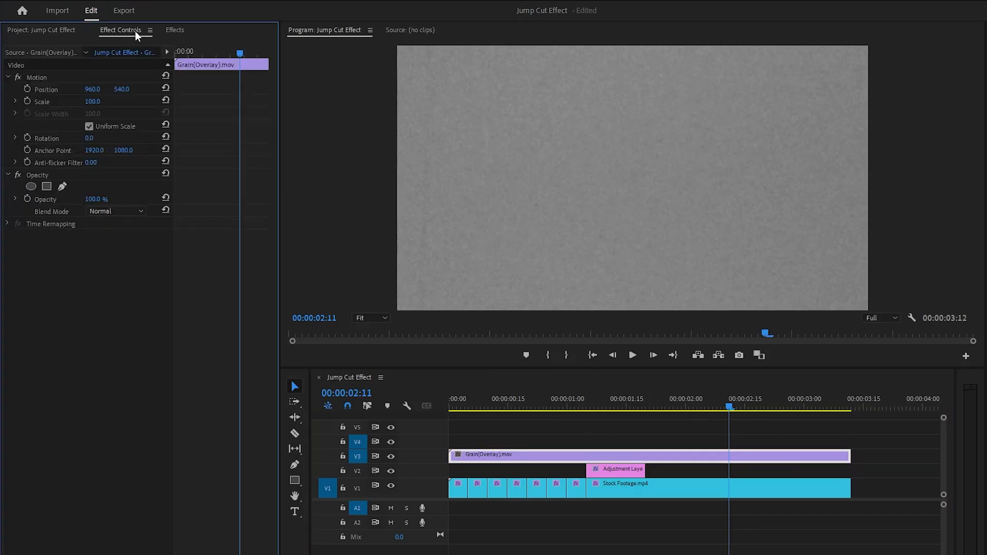
click(63, 176)
click(61, 211)
click(105, 211)
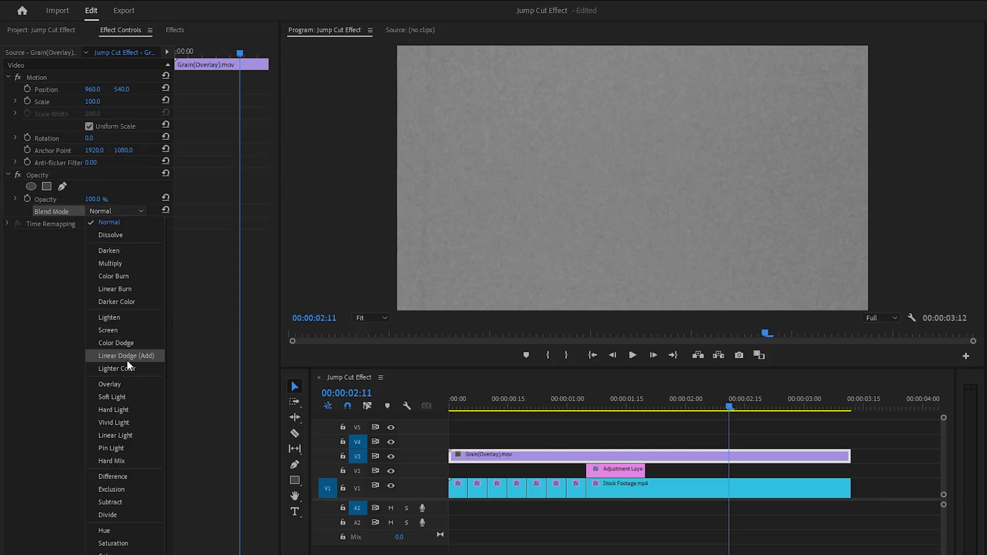
click(127, 382)
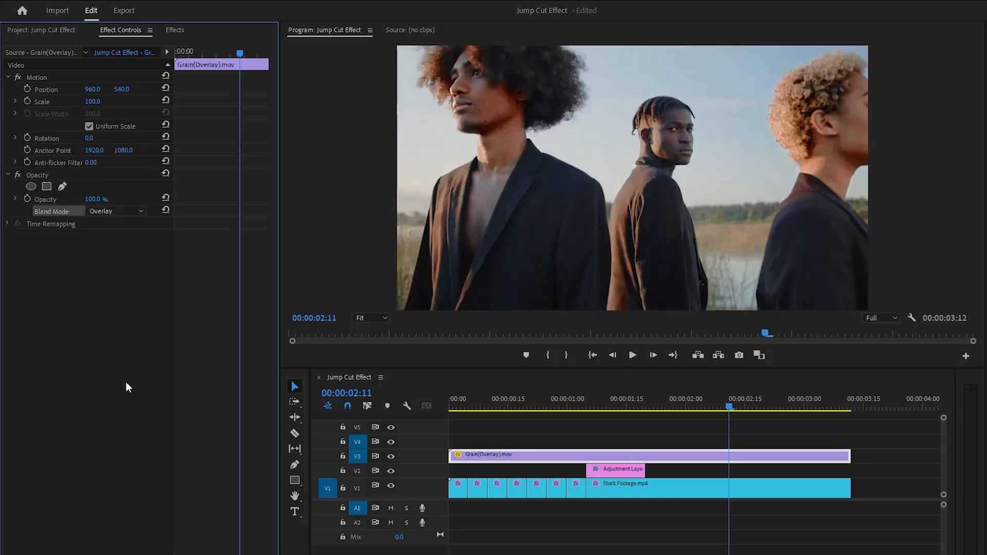
Place 8mm Dust (Screen).mov on V4 from the sequence start and cut off everything beyond the end of the stock footage
click(62, 31)
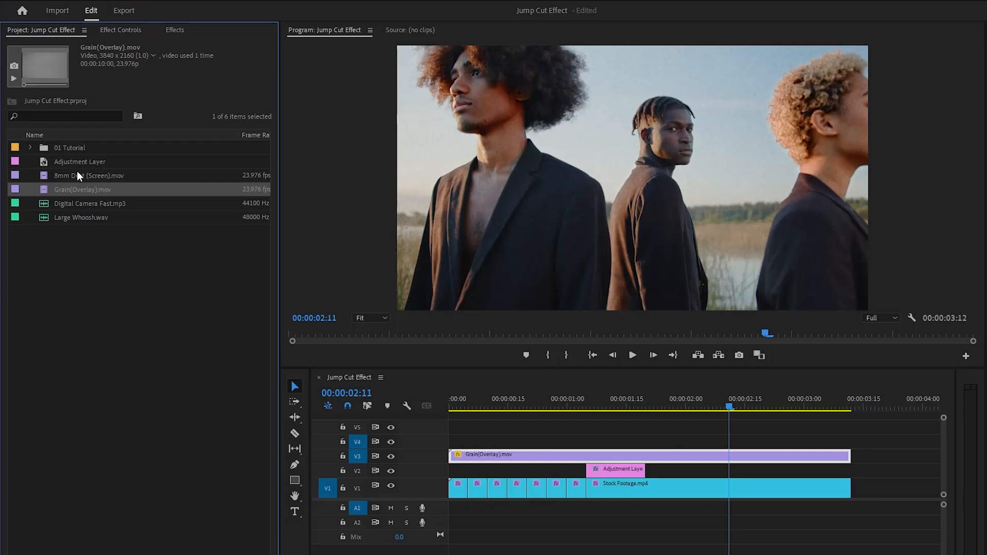
drag(73, 176, 511, 424)
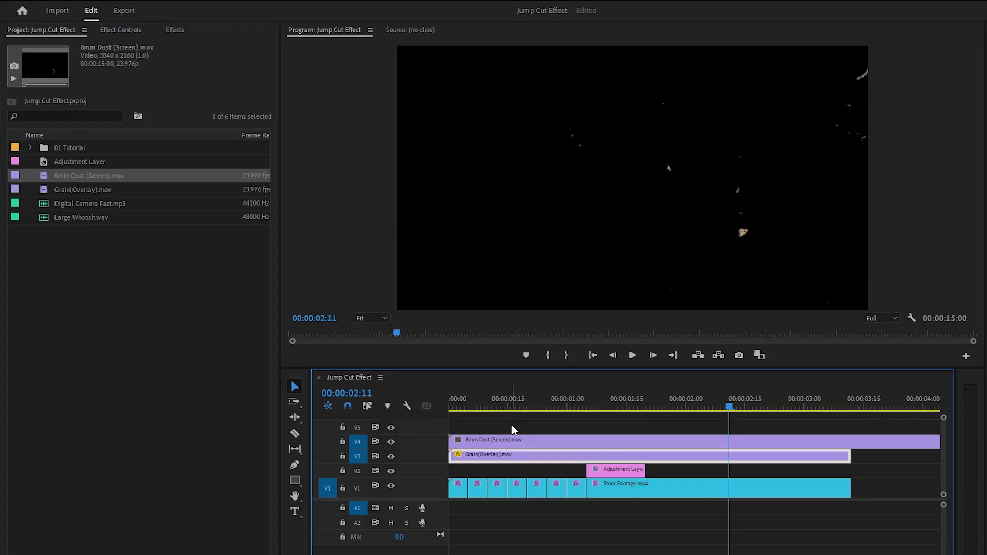
key(c)
click(850, 441)
key(v)
click(873, 442)
key(Delete)
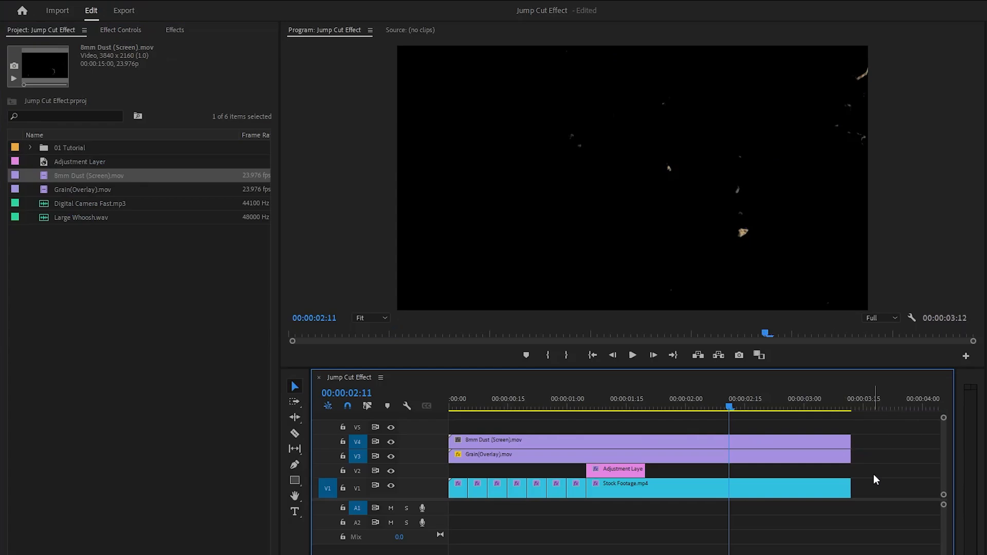
Set the blend mode of the 8mm Dust (Screen).mov clip to Screen
click(822, 443)
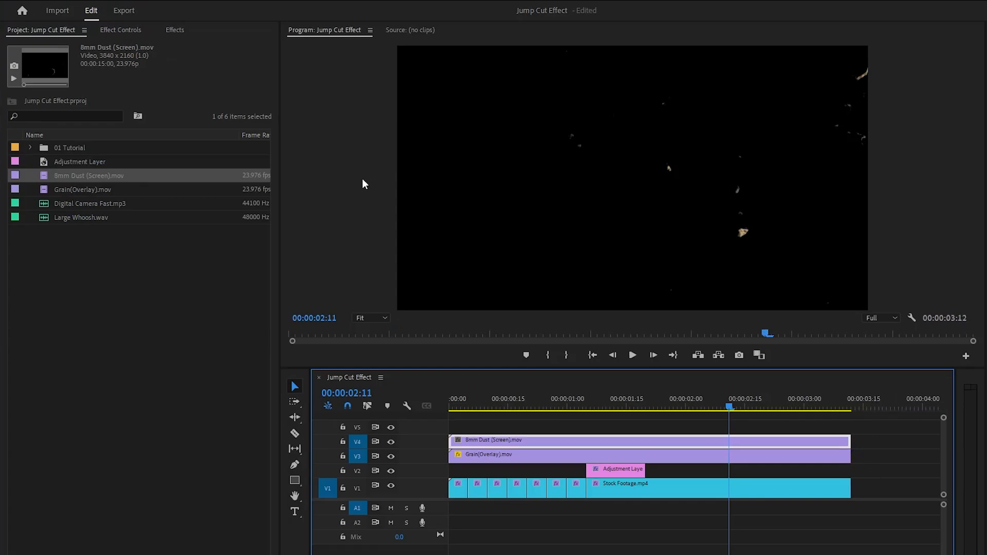
click(132, 32)
click(55, 173)
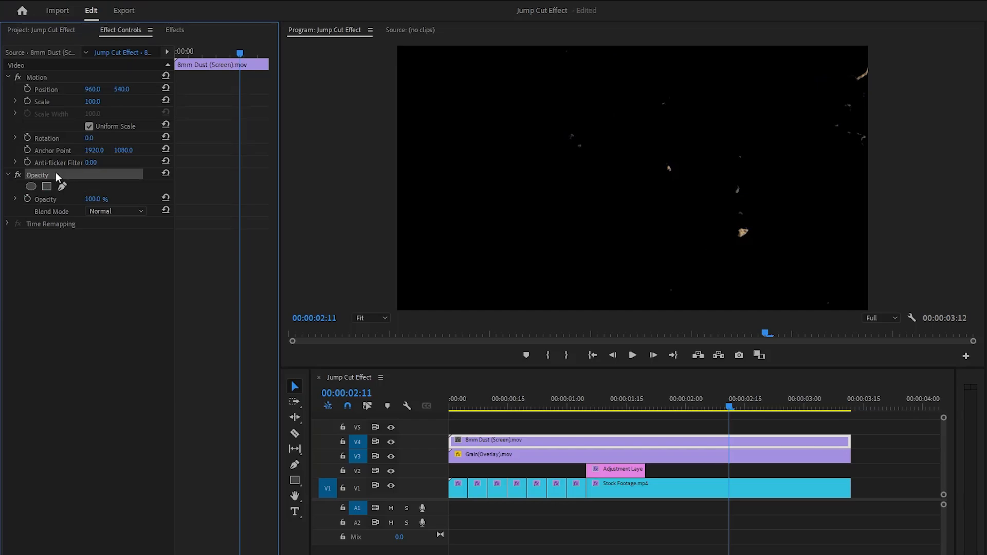
click(115, 212)
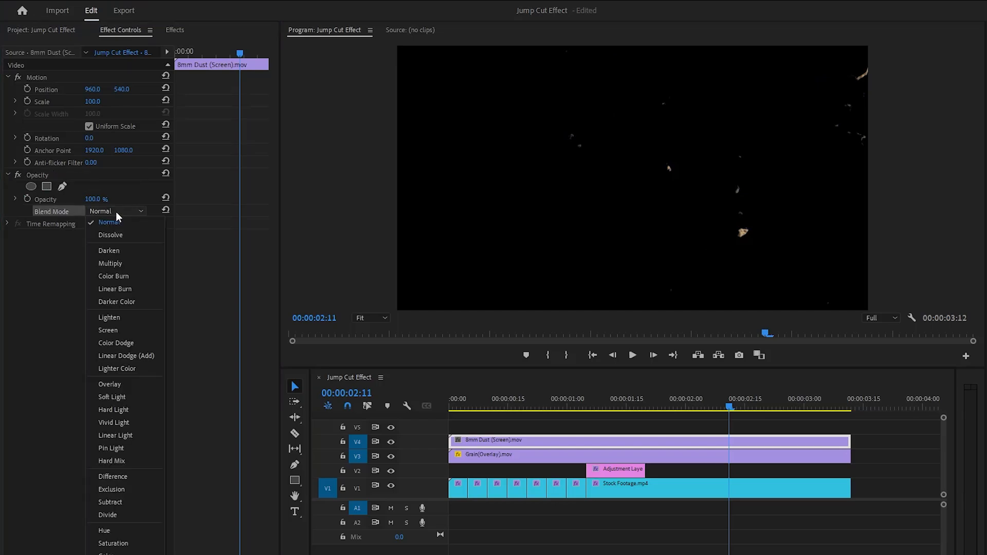
click(129, 330)
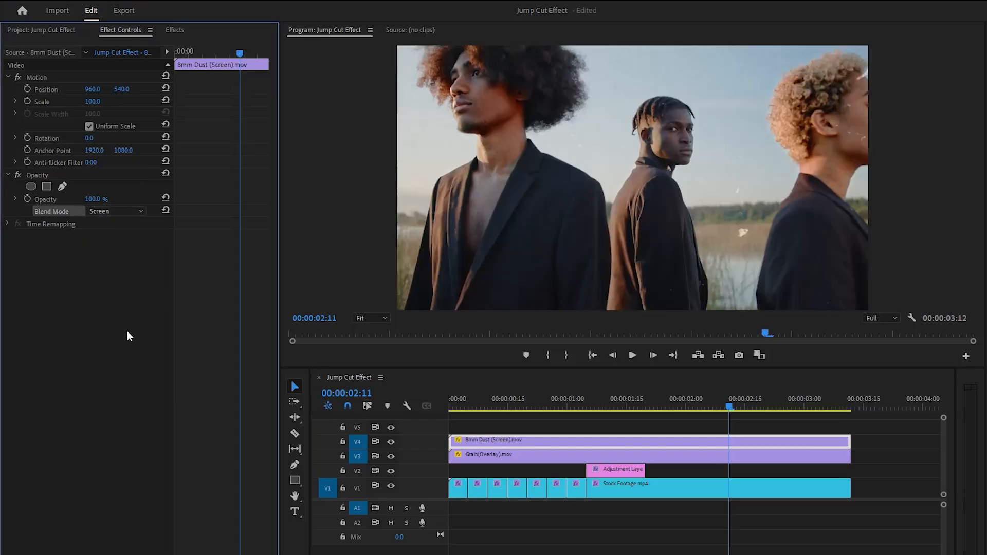
Place Digital Camera Fast.mp3 on A1 under the short clips and trim its end to about 00:00:01:09
click(73, 29)
drag(78, 203, 450, 509)
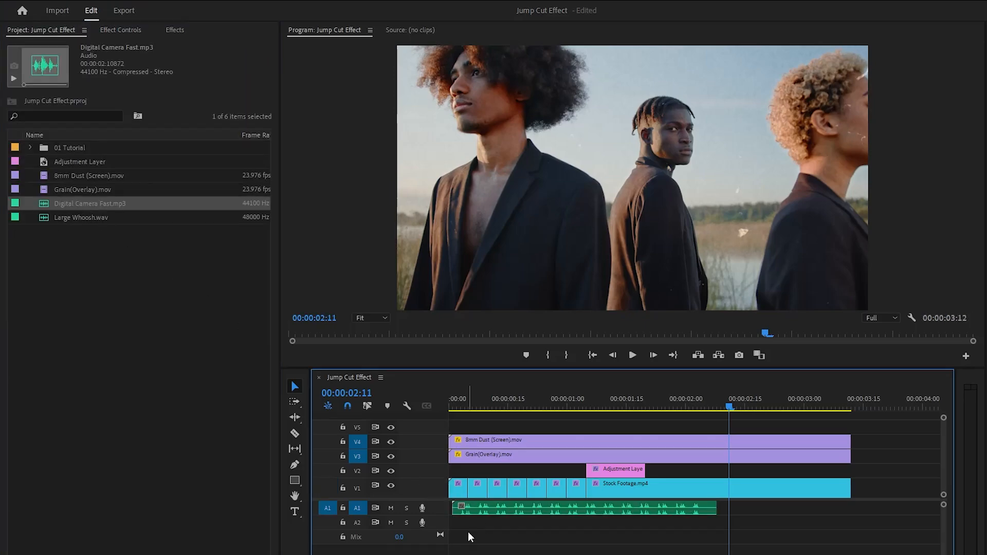
drag(713, 509, 599, 516)
Add Large Whoosh.wav to A2 and shift it to start at about 00:00:00:20, with its peak under the adjustment layer
drag(83, 226, 548, 525)
drag(634, 529, 613, 529)
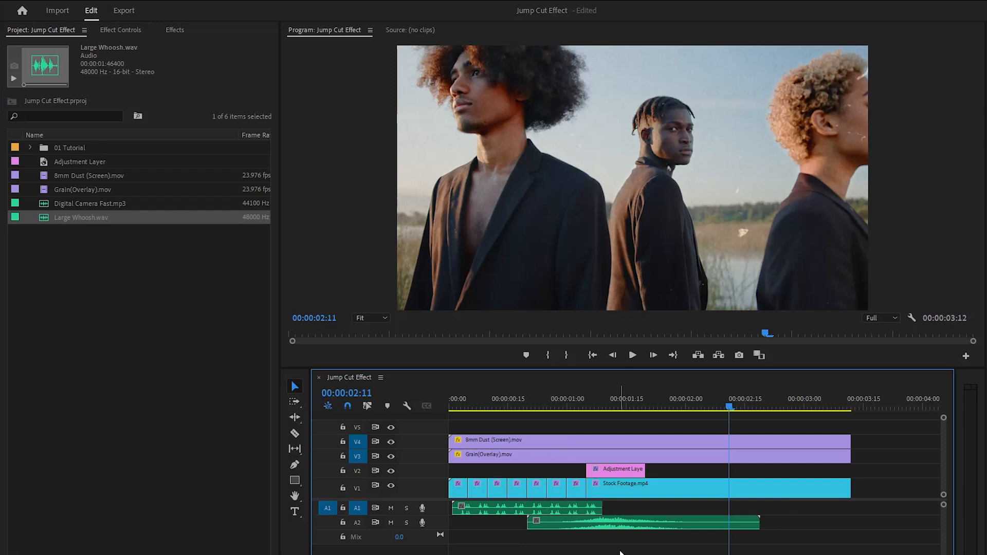